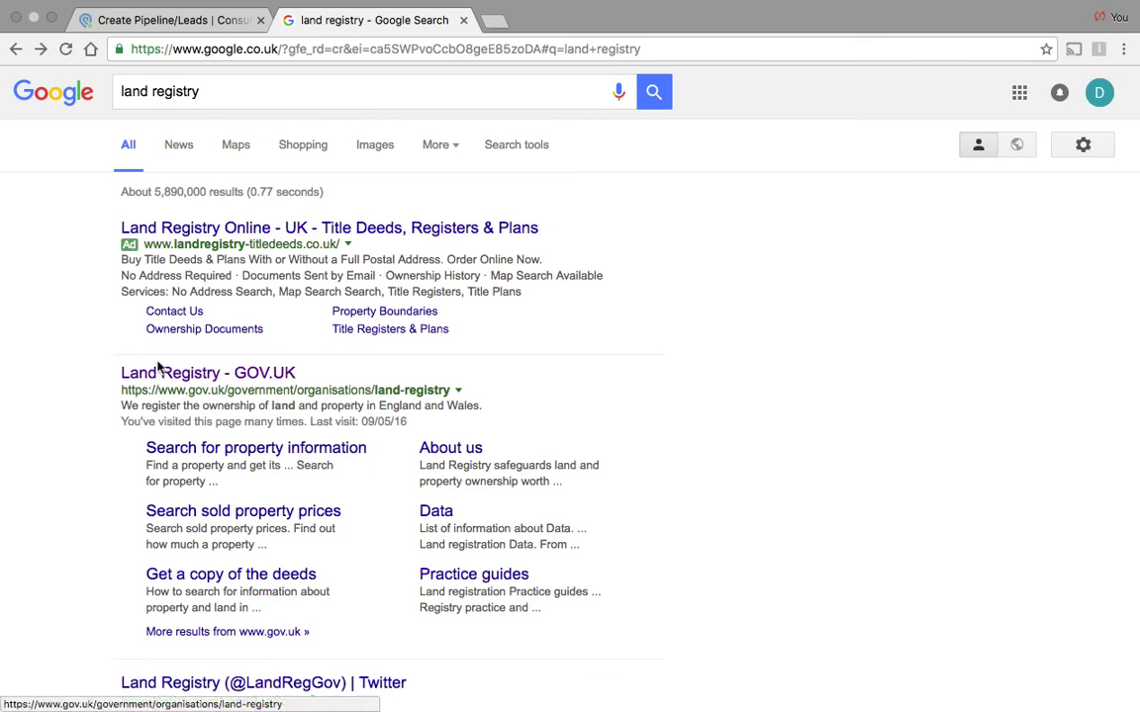
Step: From Land Registry's GOV.UK page, follow the property ownership guide to the Find a property search
{"action": "left_click", "coordinate": [208, 374]}
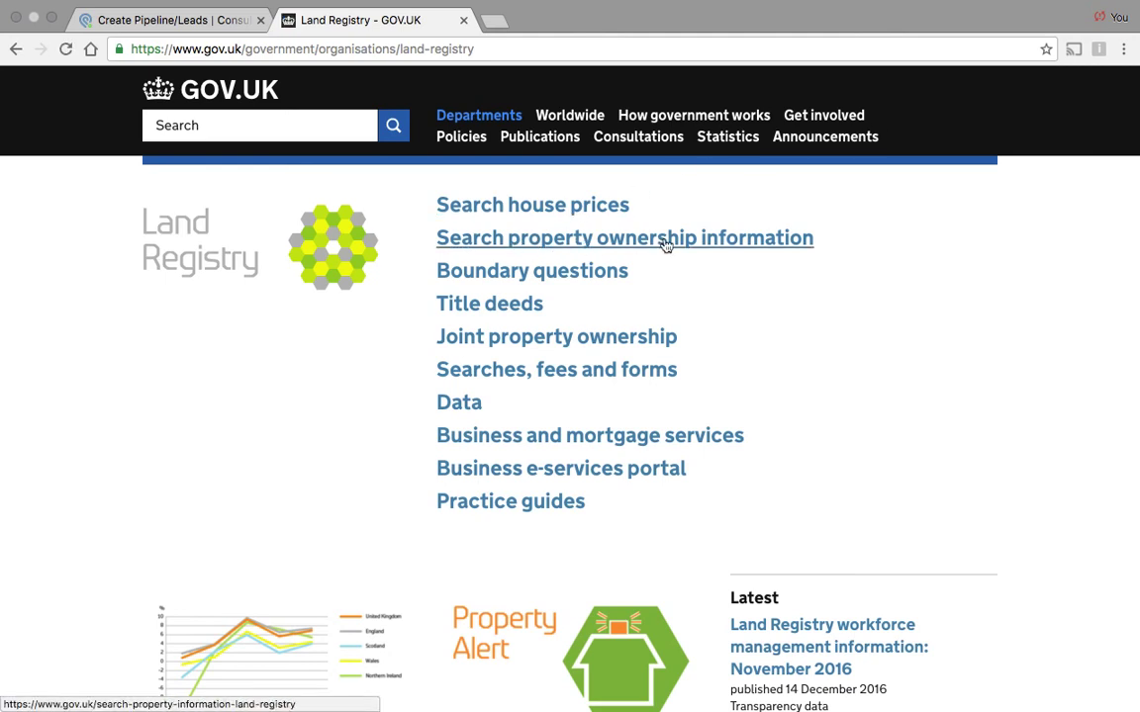
{"action": "left_click", "coordinate": [751, 245]}
{"action": "scroll", "coordinate": [426, 393], "scroll_direction": "down", "scroll_amount": 1}
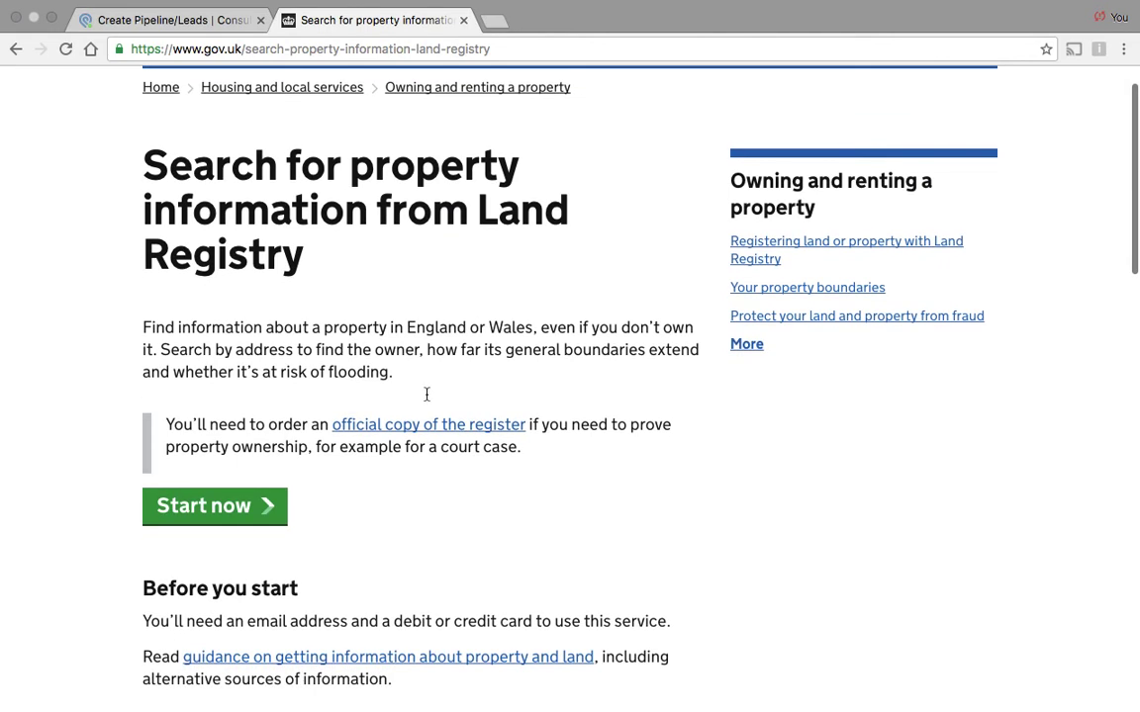
{"action": "left_click", "coordinate": [222, 509]}
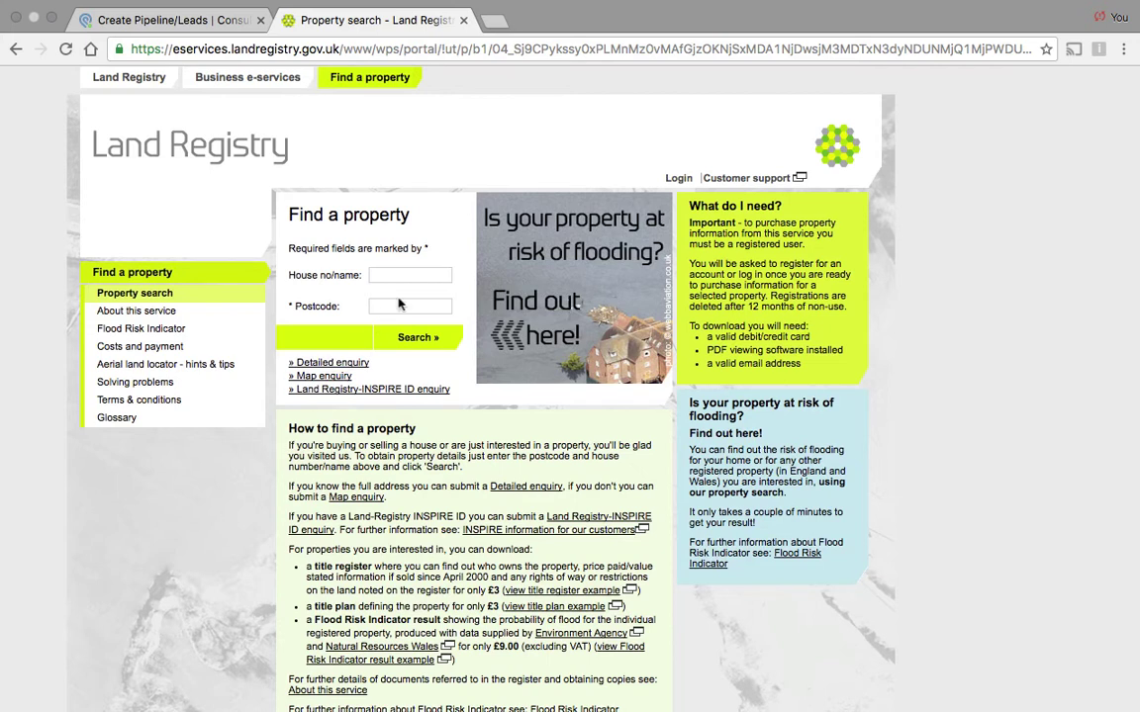
Step: Search for the property by its house number and postcode
{"action": "left_click", "coordinate": [423, 283]}
{"action": "left_click", "coordinate": [431, 307]}
{"action": "left_click", "coordinate": [420, 339]}
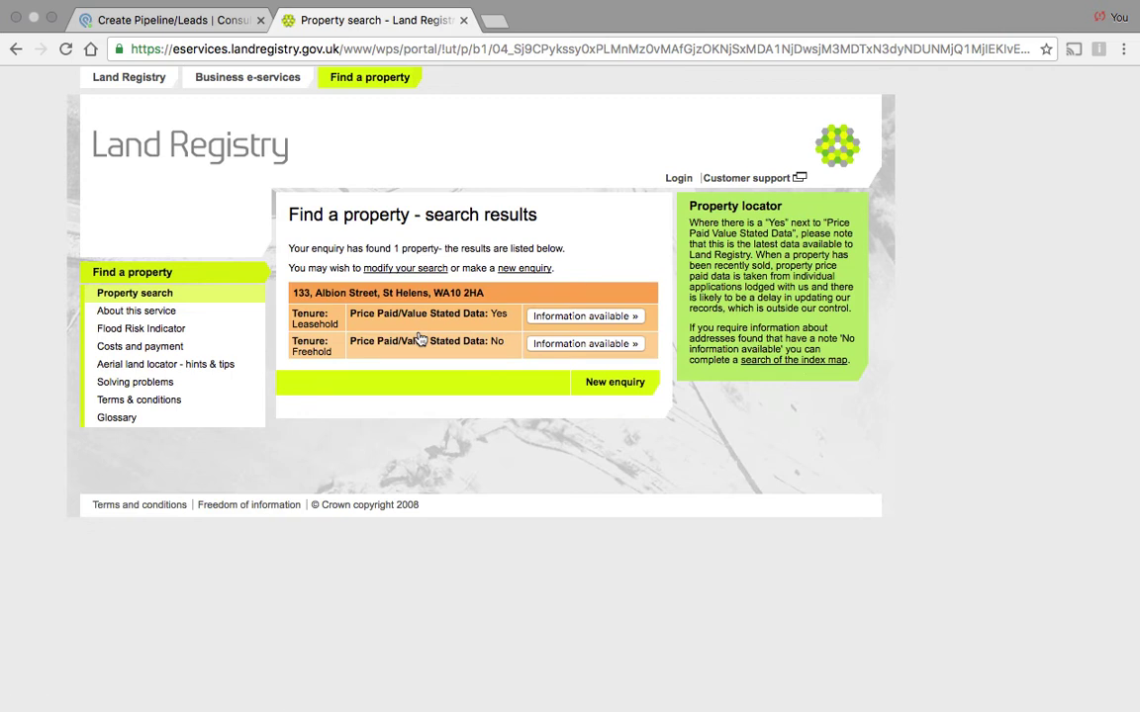
Step: View the documents available for the leasehold title, which has price paid data
{"action": "key", "text": "XF86AudioRaiseVolume"}
{"action": "left_click", "coordinate": [592, 317]}
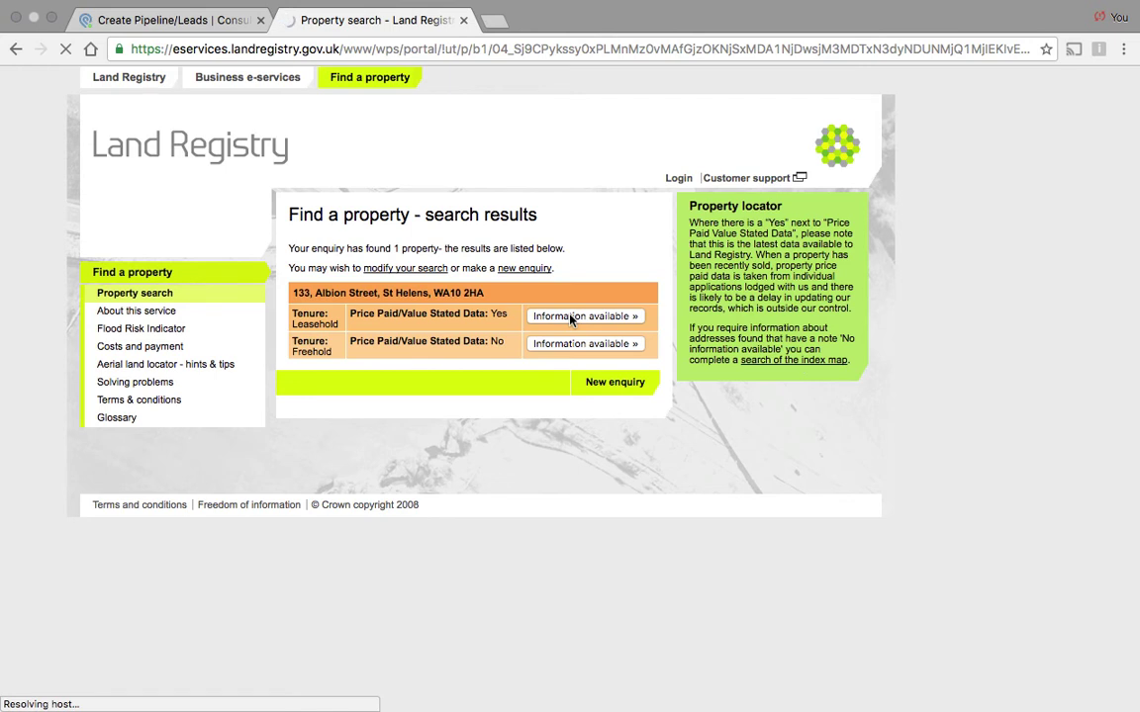
Step: Select only the £3.00 title register and proceed to purchase it
{"action": "left_click", "coordinate": [796, 10]}
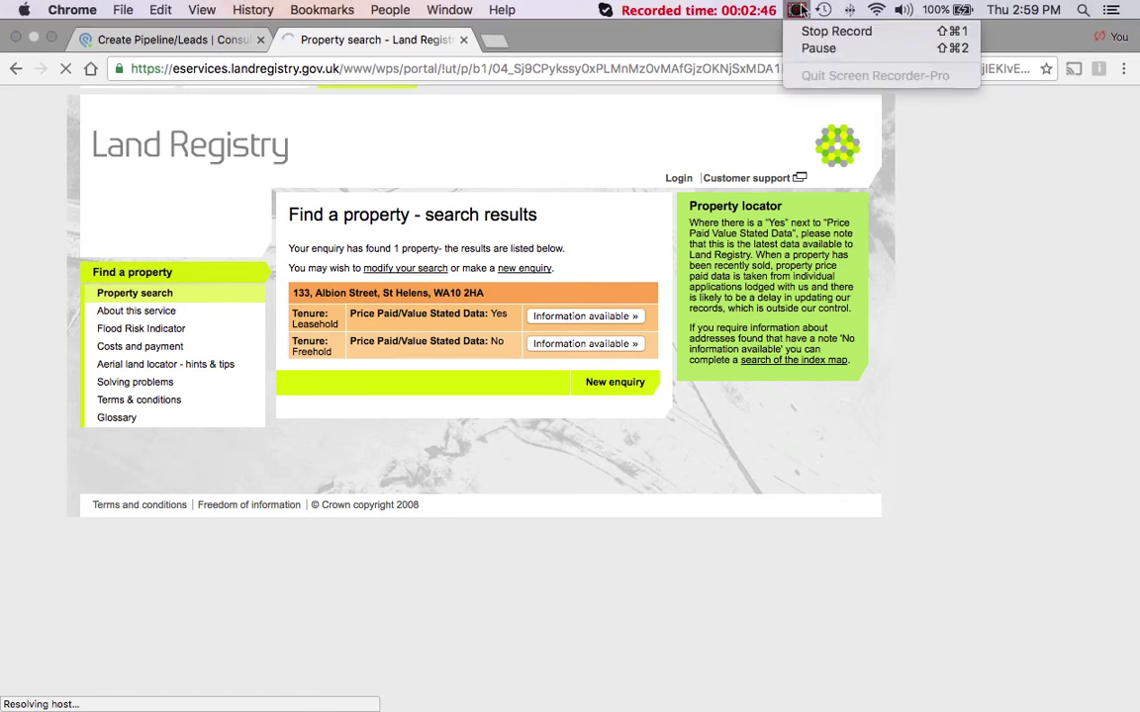
{"action": "left_click", "coordinate": [814, 50]}
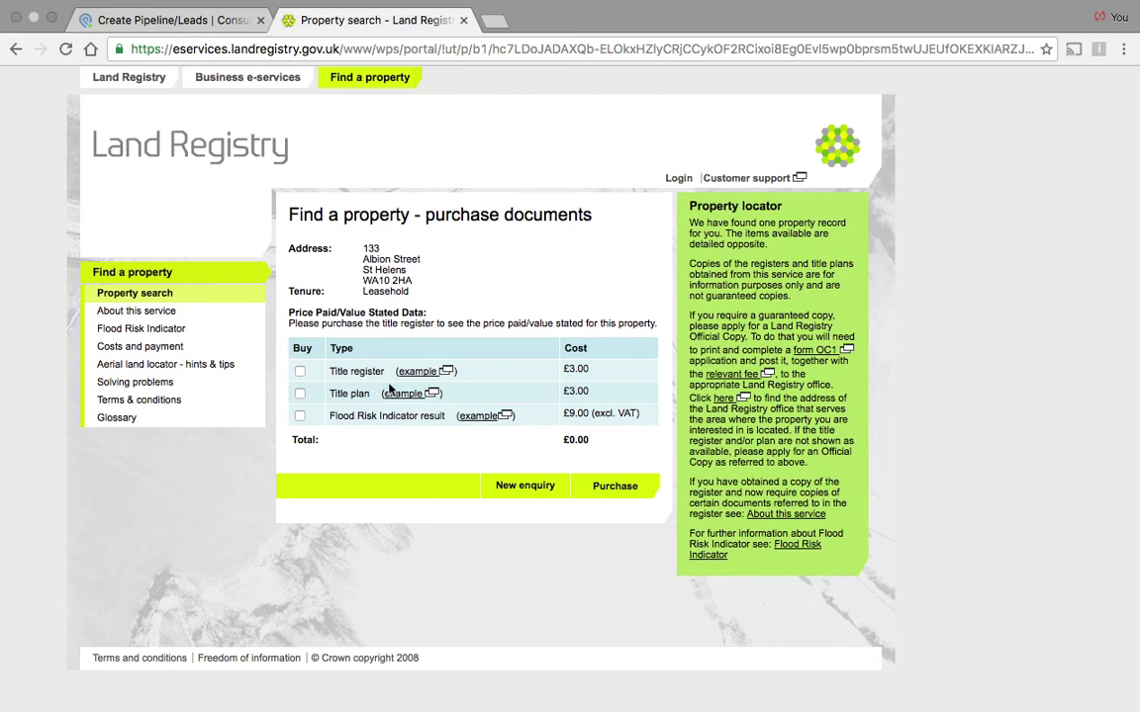
{"action": "left_click", "coordinate": [300, 372]}
{"action": "left_click", "coordinate": [614, 485]}
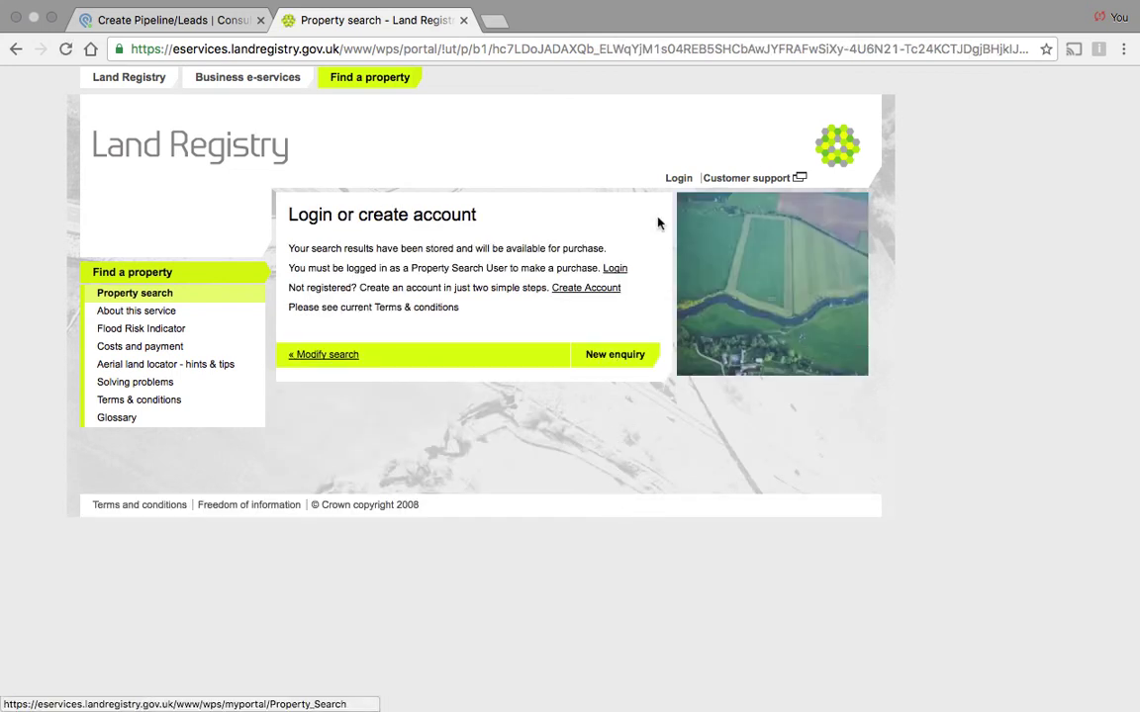
Step: Log in to the Land Registry account to reach the £3.00 Buy documents summary
{"action": "left_click", "coordinate": [678, 178]}
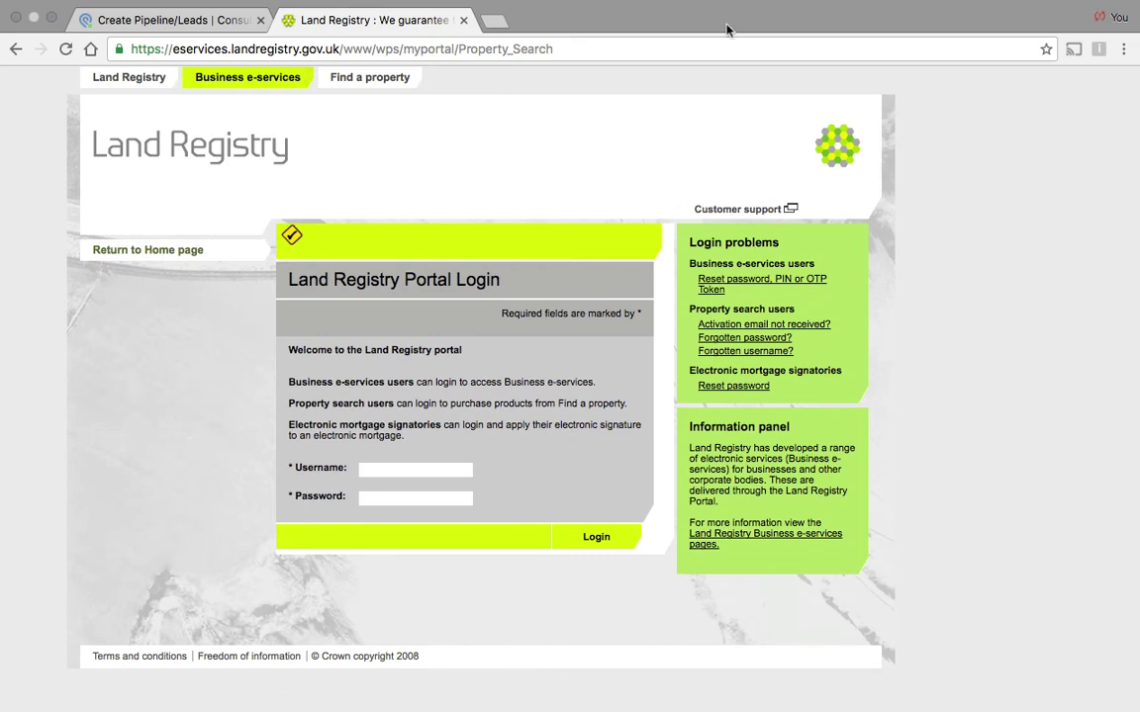
{"action": "mouse_move", "coordinate": [804, 5]}
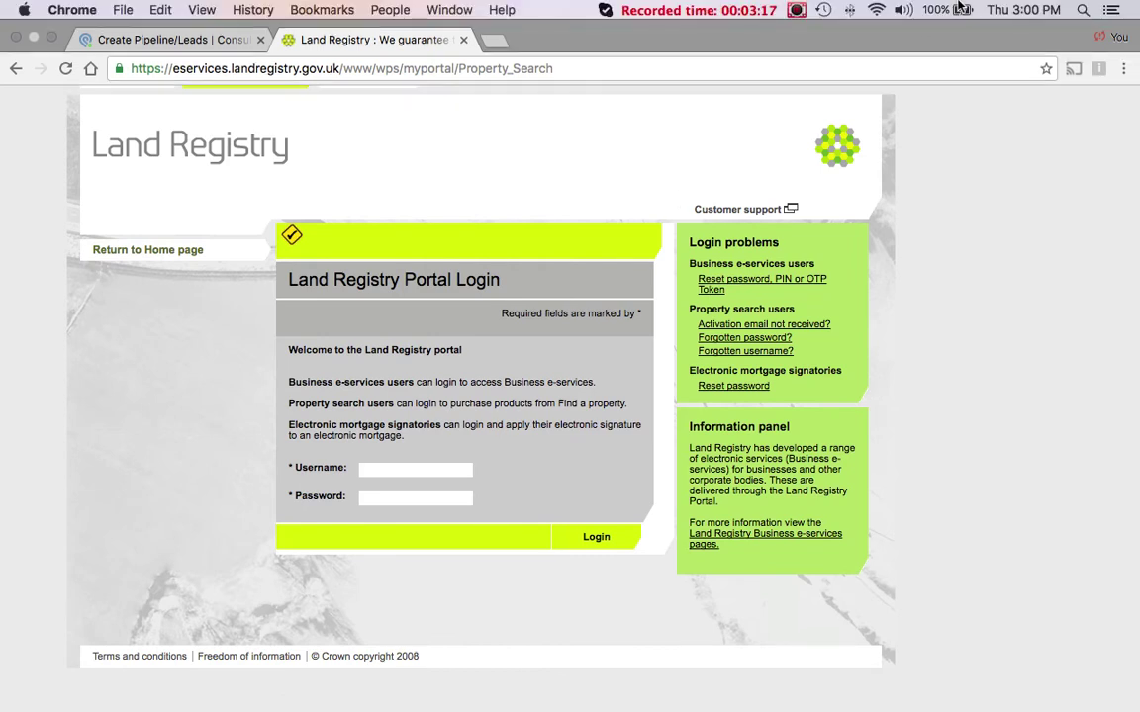
{"action": "left_click", "coordinate": [797, 9]}
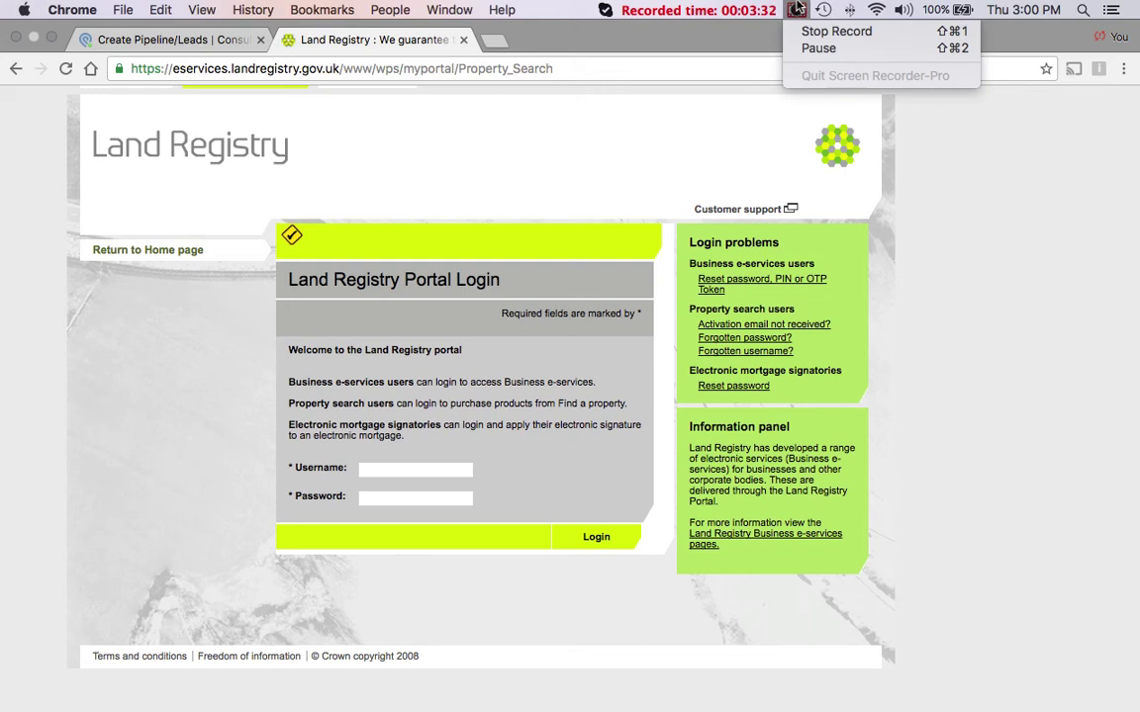
{"action": "left_click", "coordinate": [819, 47]}
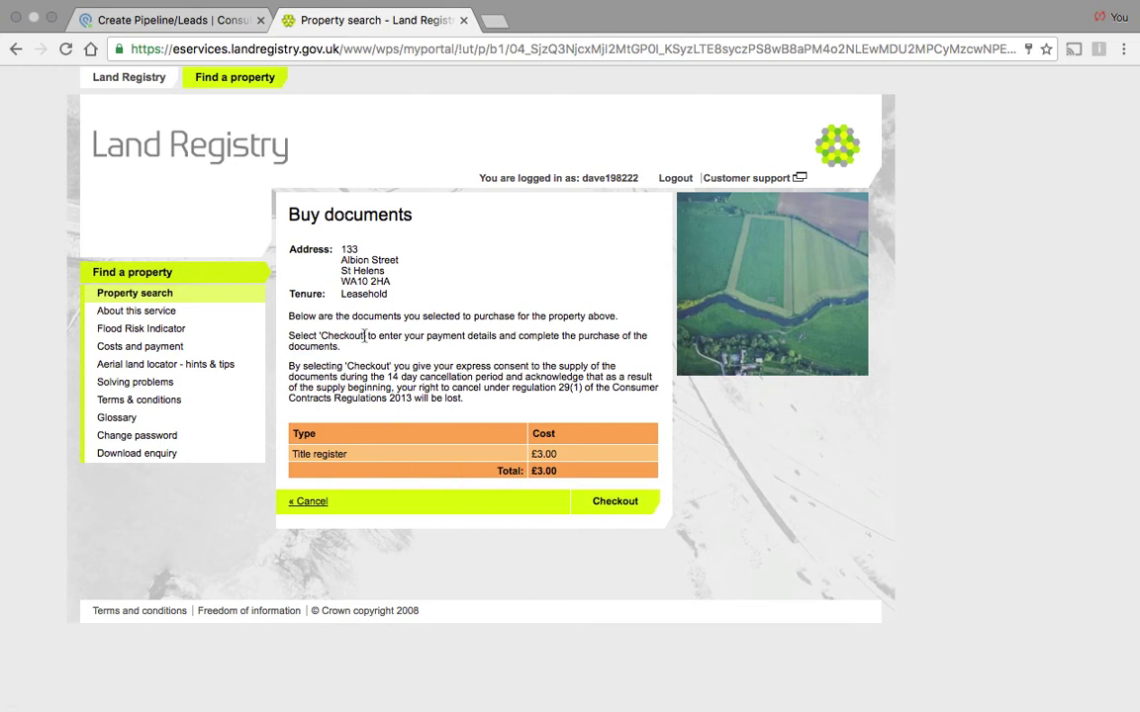
Step: Check out and pay £3.00 for the title register on WorldPay's secure payment page
{"action": "left_click", "coordinate": [625, 503]}
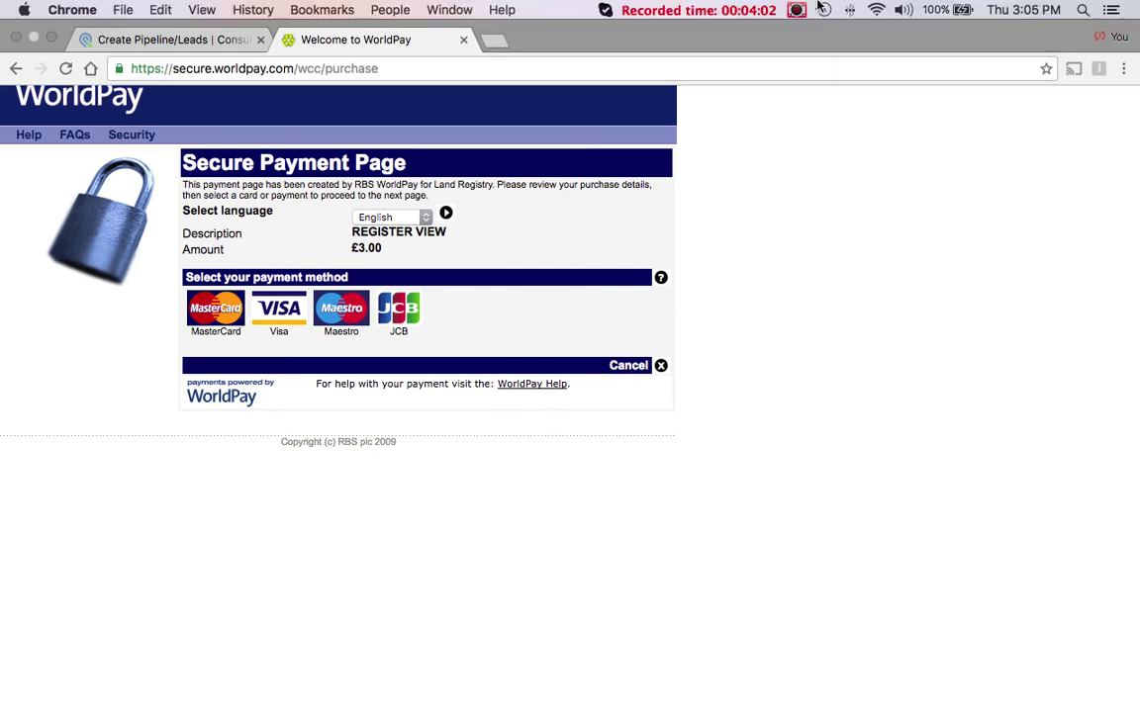
{"action": "left_click", "coordinate": [796, 10]}
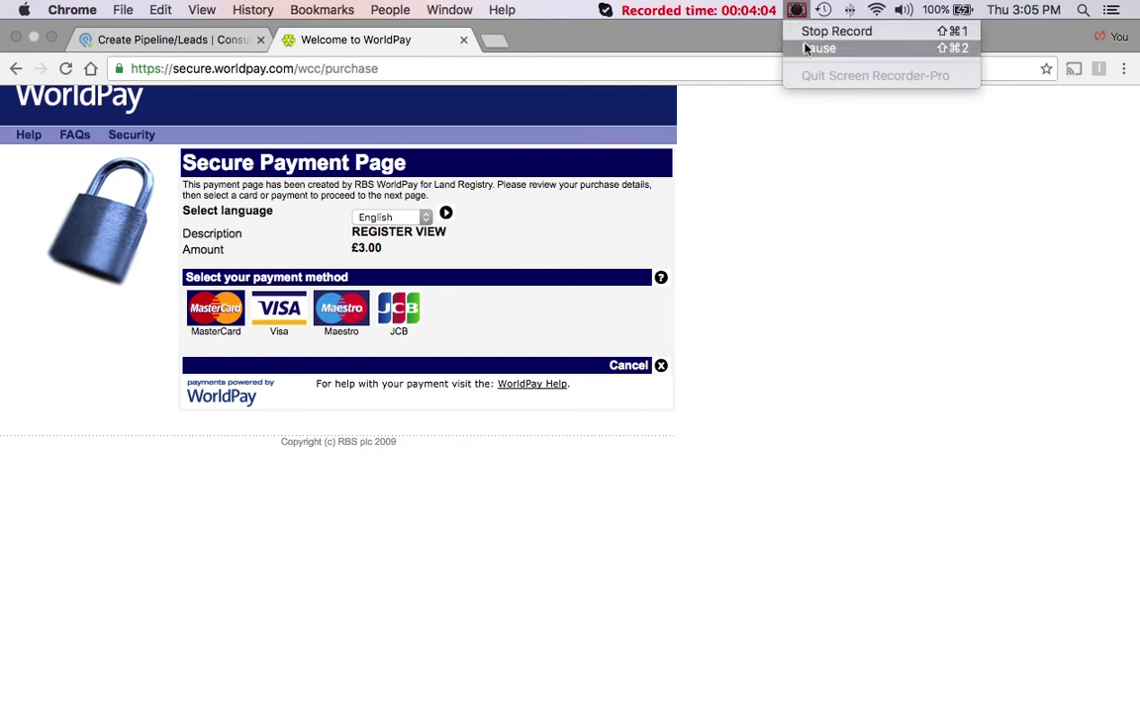
{"action": "left_click", "coordinate": [839, 48]}
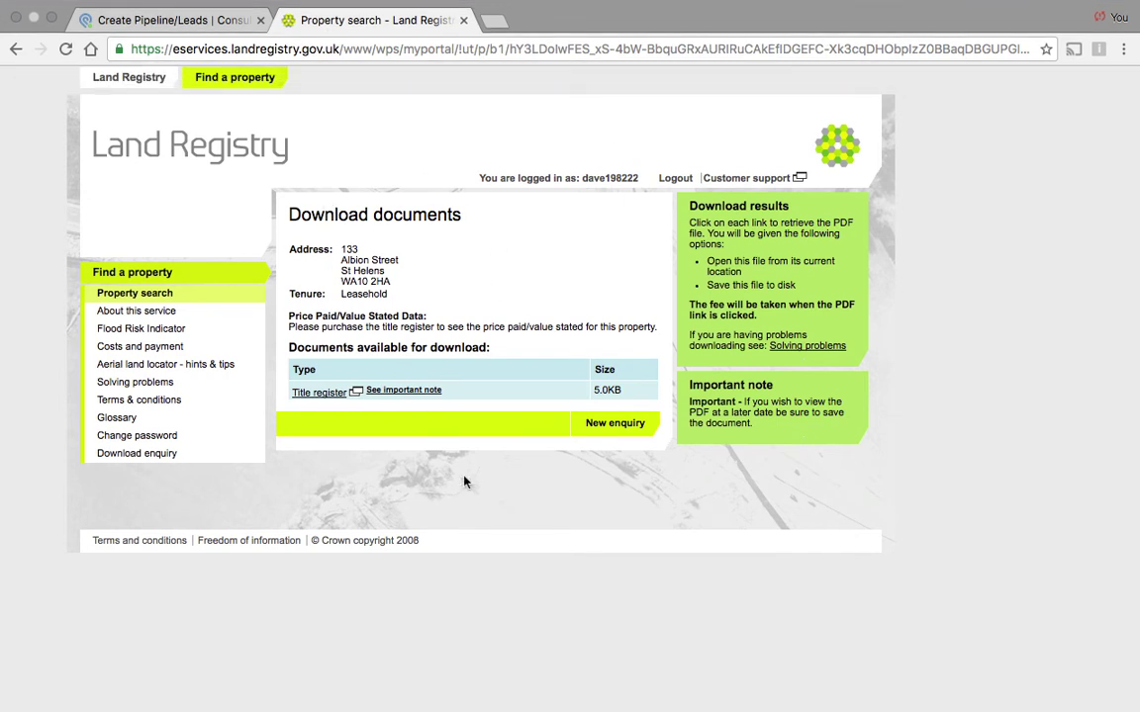
Step: Download the purchased title register as RegisterLA188233.pdf
{"action": "left_click", "coordinate": [336, 395]}
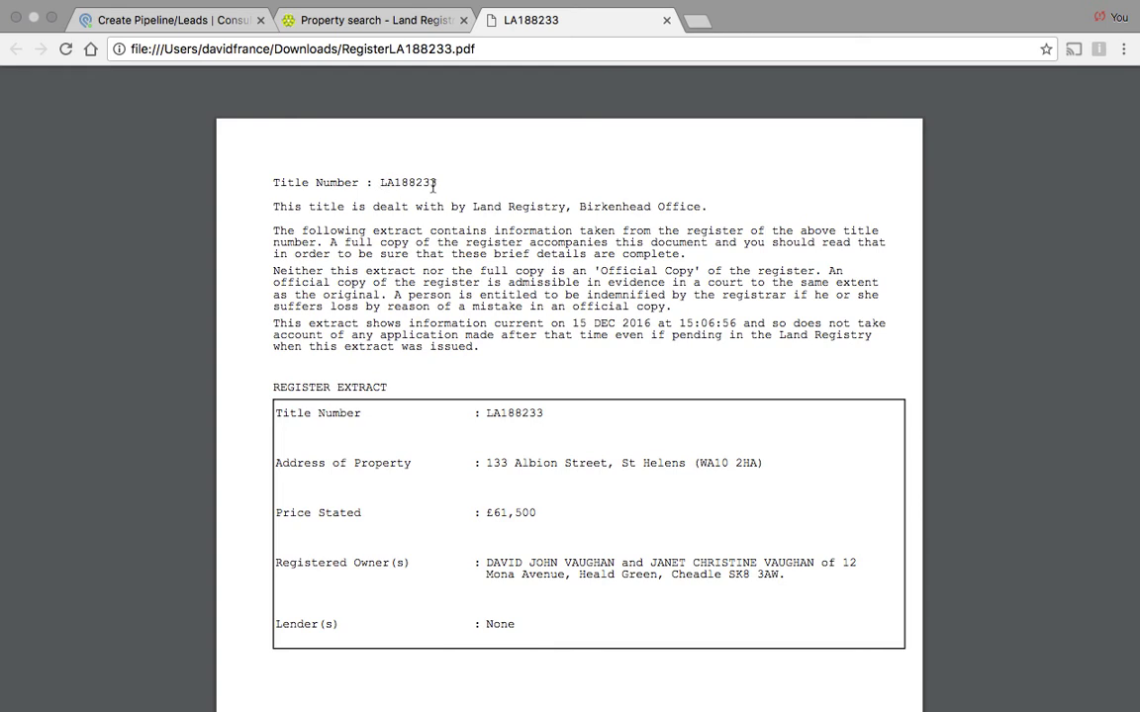
Step: Scroll RegisterLA188233.pdf down to the Register Extract showing the £61,500 price and no lender
{"action": "scroll", "coordinate": [467, 198], "scroll_direction": "down", "scroll_amount": 4}
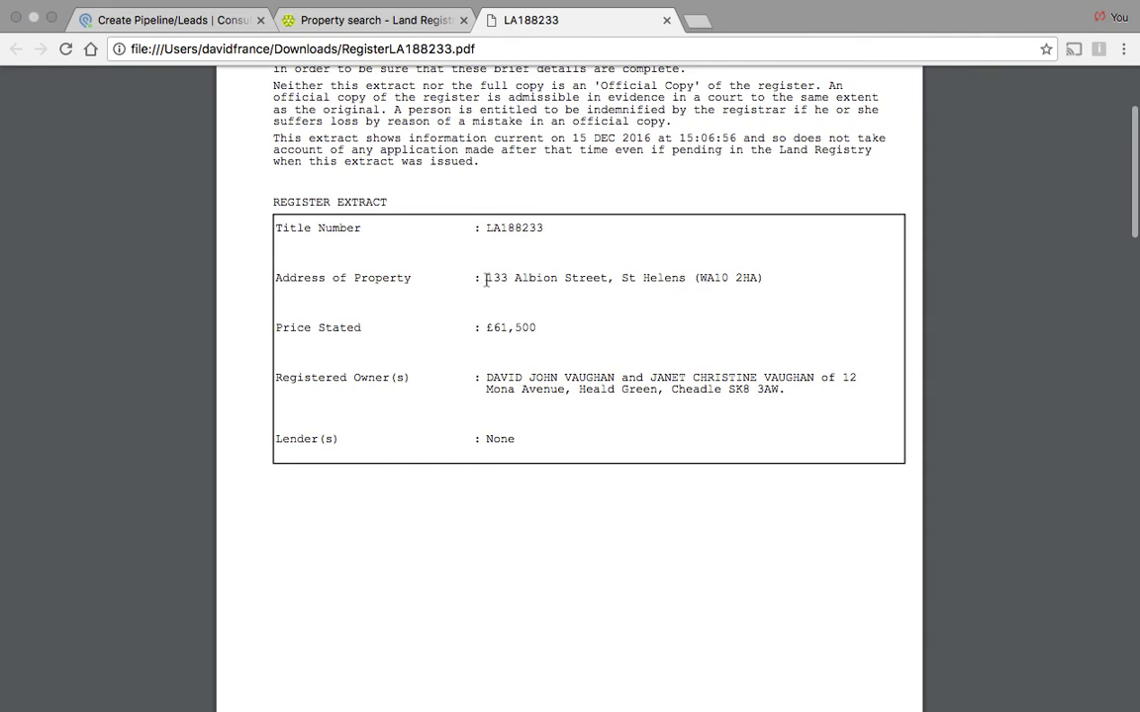
{"action": "scroll", "coordinate": [484, 280], "scroll_direction": "down", "scroll_amount": 2}
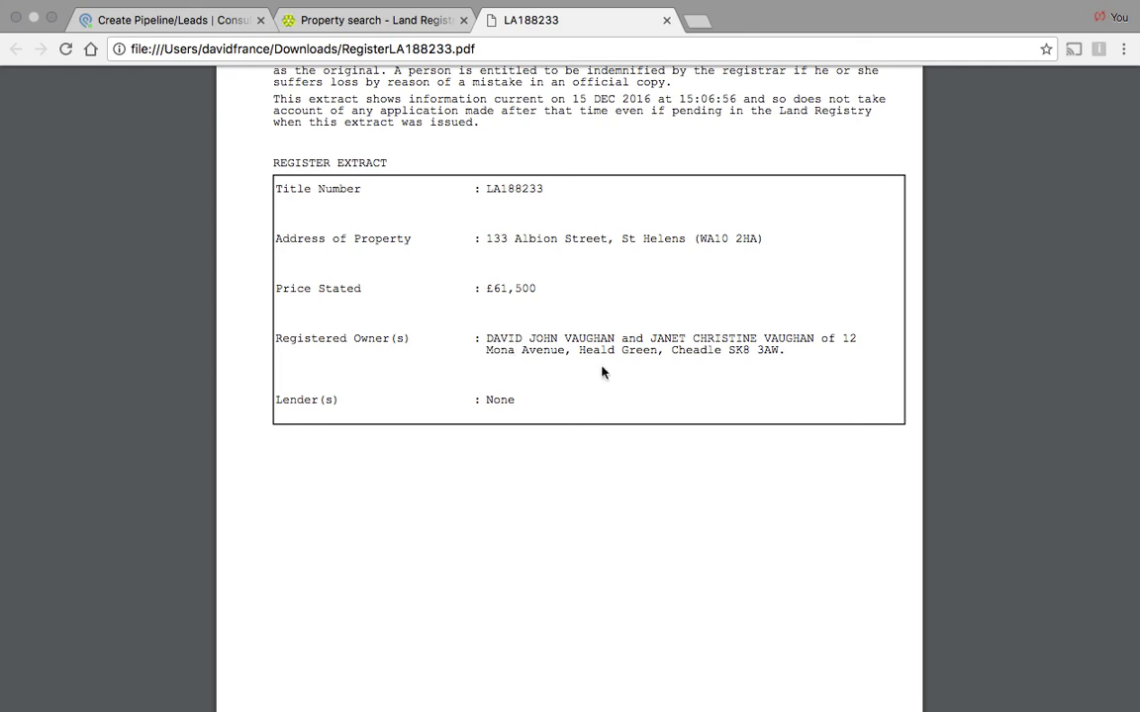
{"action": "scroll", "coordinate": [602, 372], "scroll_direction": "down", "scroll_amount": 2}
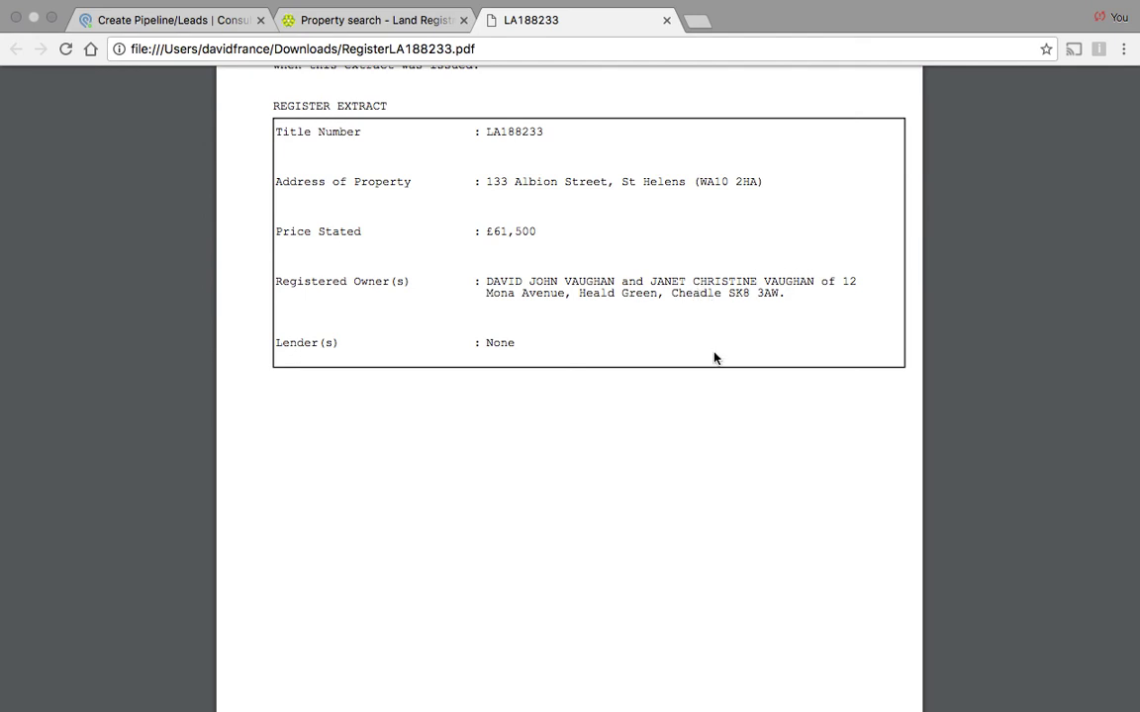
{"action": "scroll", "coordinate": [715, 357], "scroll_direction": "down", "scroll_amount": 1}
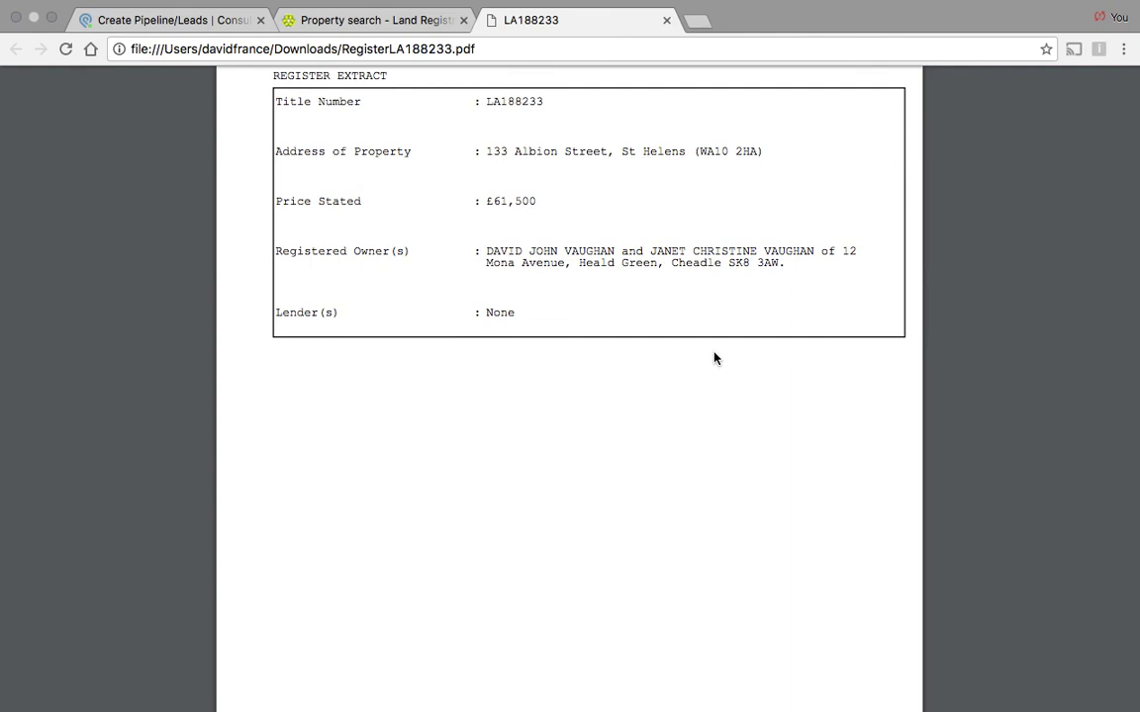
Step: Scroll past page 2's lease entries to page 3's Proprietorship Register and £61,500 price paid
{"action": "scroll", "coordinate": [714, 357], "scroll_direction": "down", "scroll_amount": 6}
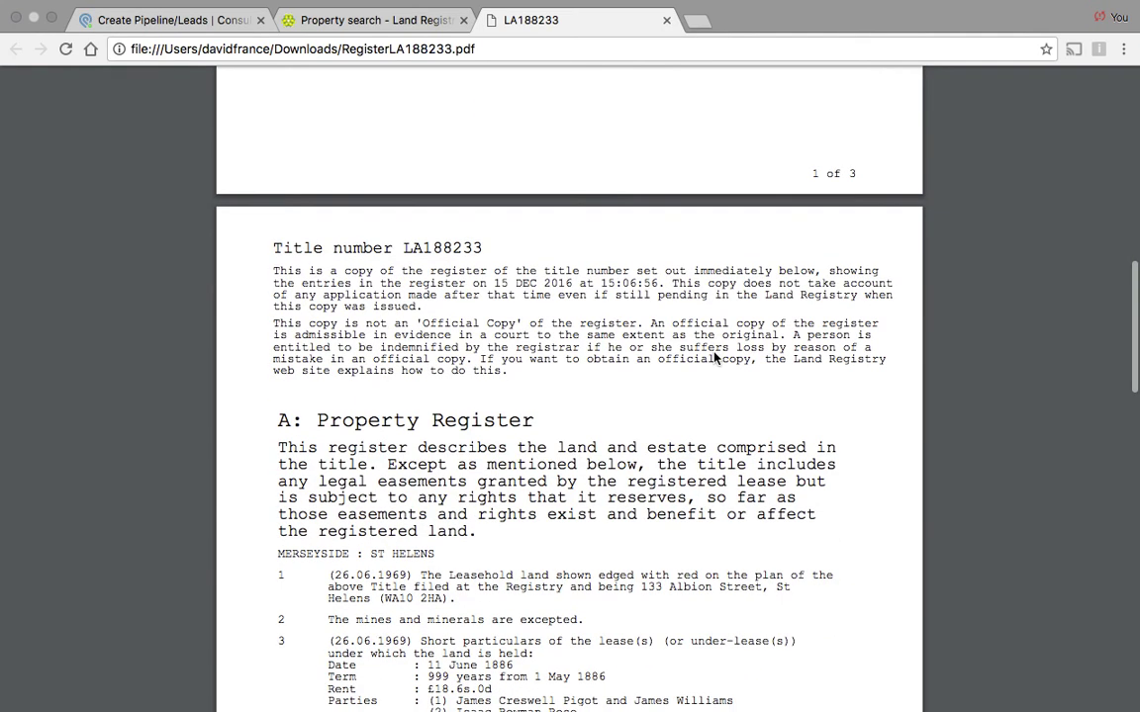
{"action": "scroll", "coordinate": [714, 357], "scroll_direction": "down", "scroll_amount": 1}
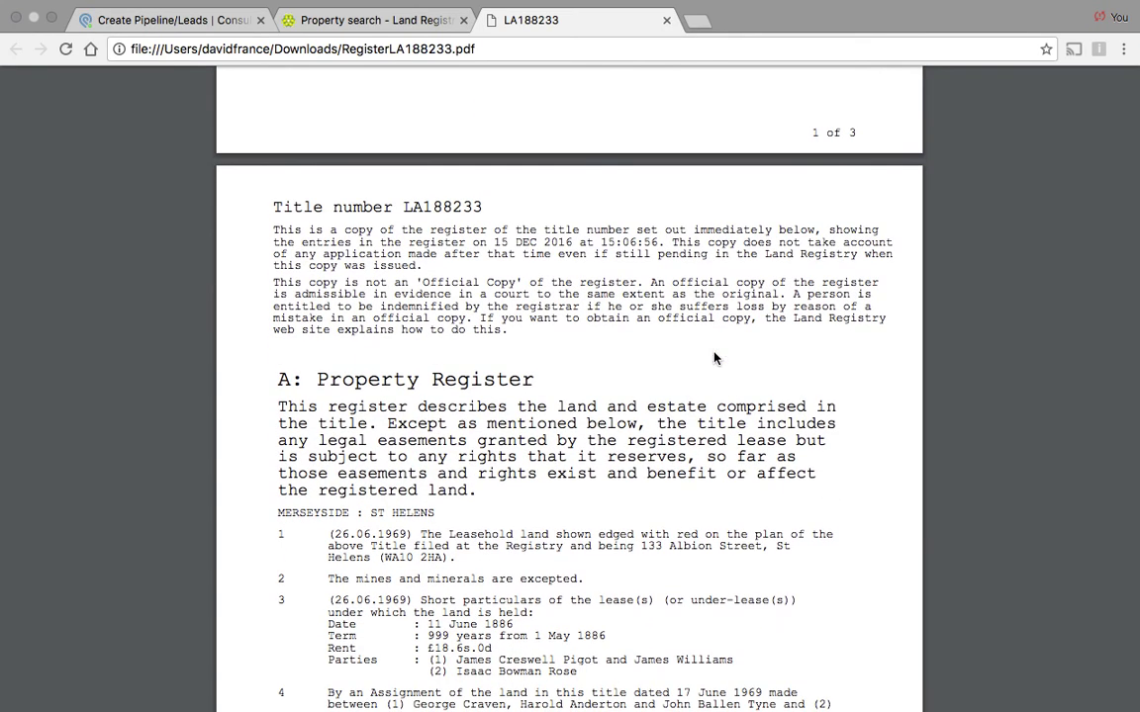
{"action": "scroll", "coordinate": [714, 357], "scroll_direction": "down", "scroll_amount": 7}
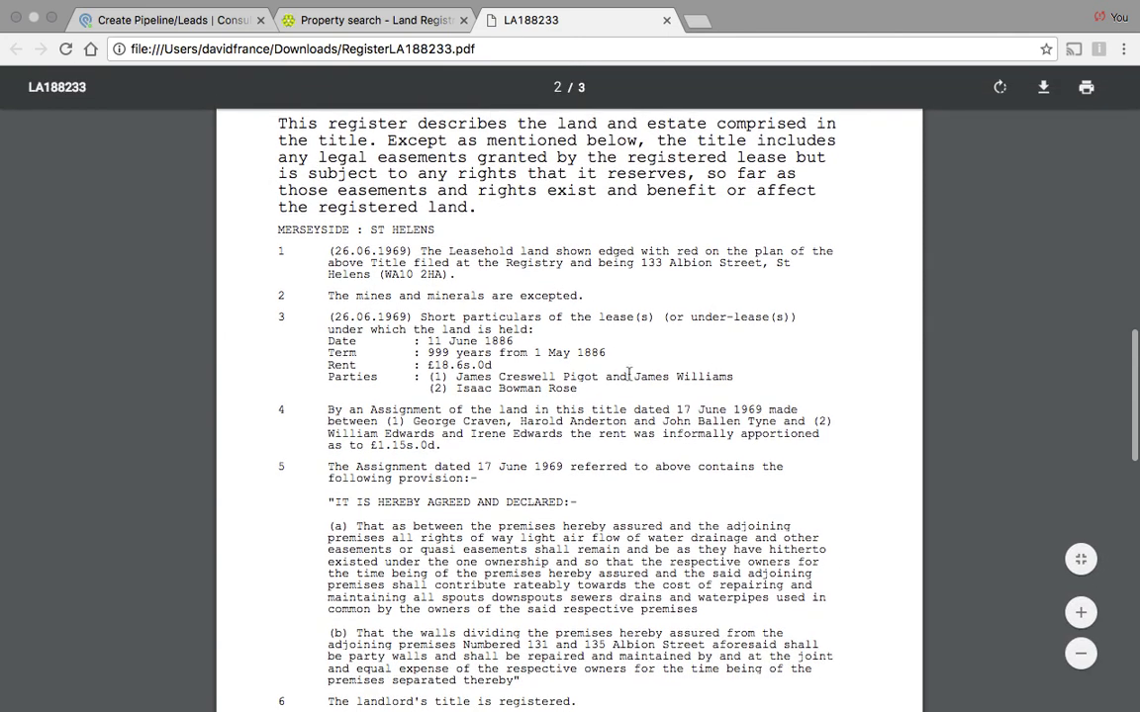
{"action": "scroll", "coordinate": [539, 386], "scroll_direction": "down", "scroll_amount": 1}
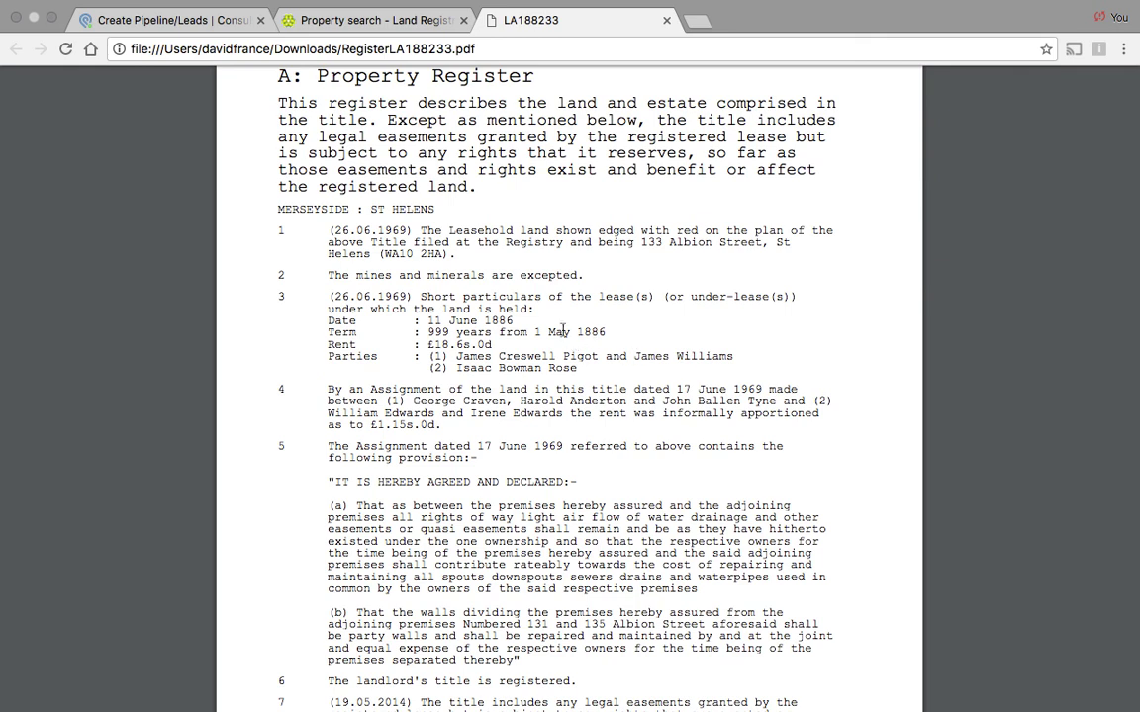
{"action": "scroll", "coordinate": [506, 323], "scroll_direction": "down", "scroll_amount": 1}
{"action": "scroll", "coordinate": [506, 323], "scroll_direction": "down", "scroll_amount": 4}
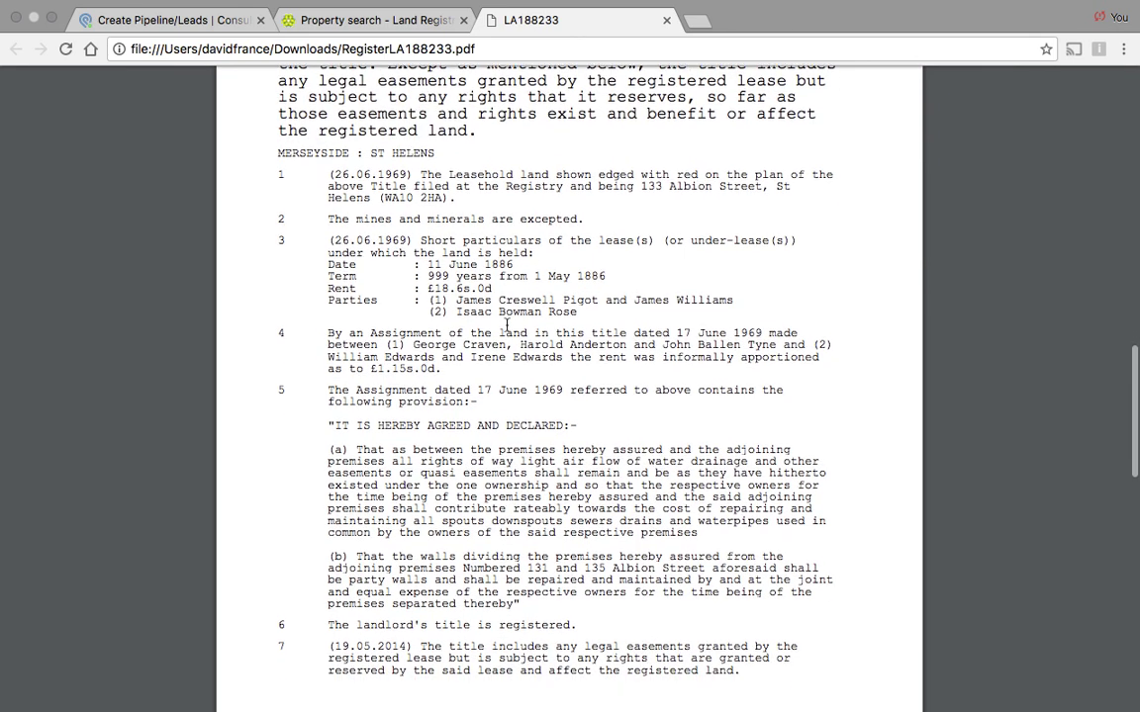
{"action": "scroll", "coordinate": [506, 324], "scroll_direction": "down", "scroll_amount": 6}
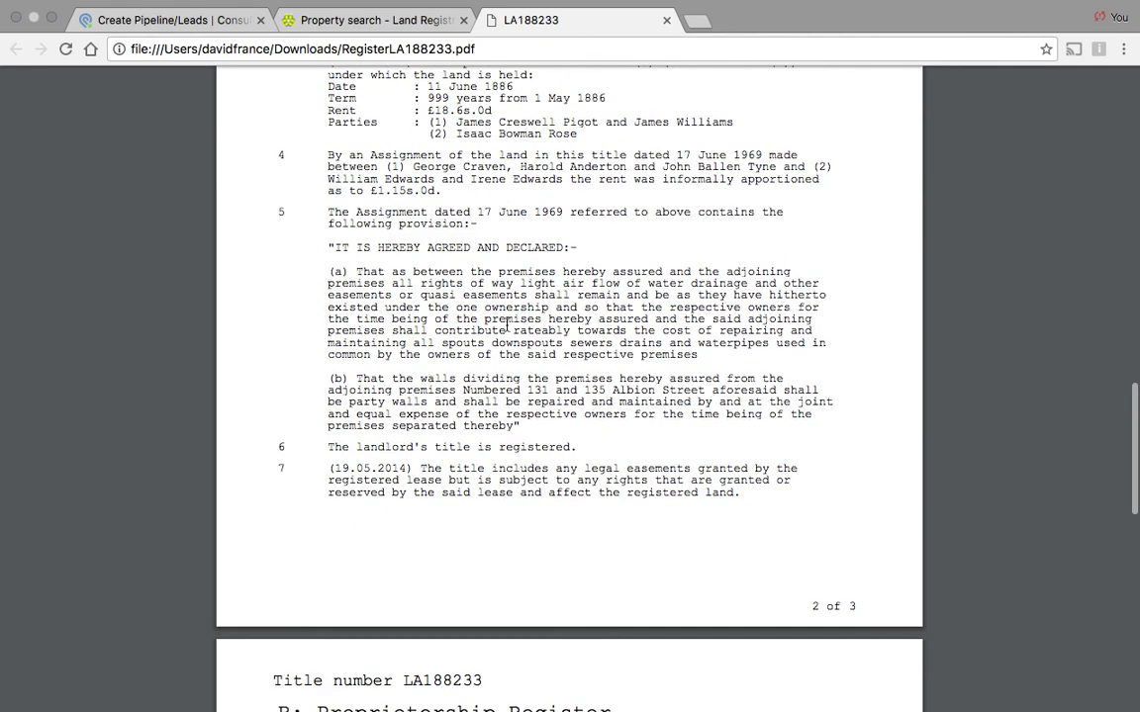
{"action": "scroll", "coordinate": [848, 504], "scroll_direction": "down", "scroll_amount": 4}
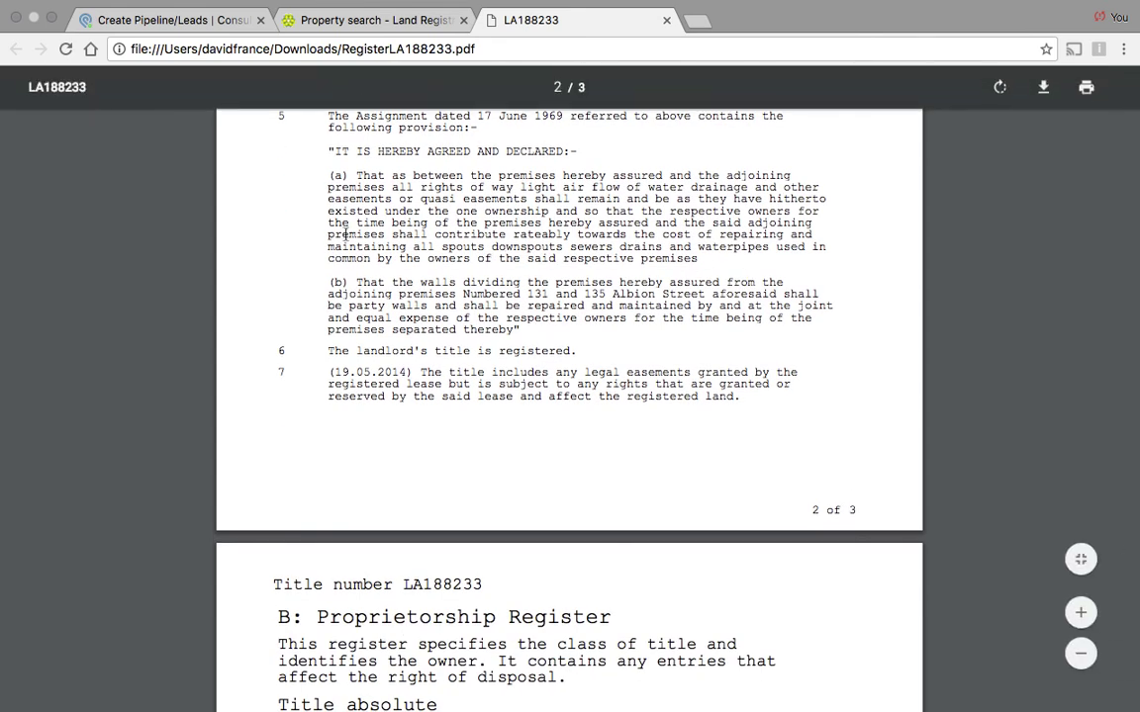
{"action": "scroll", "coordinate": [722, 389], "scroll_direction": "down", "scroll_amount": 1}
{"action": "scroll", "coordinate": [722, 390], "scroll_direction": "down", "scroll_amount": 2}
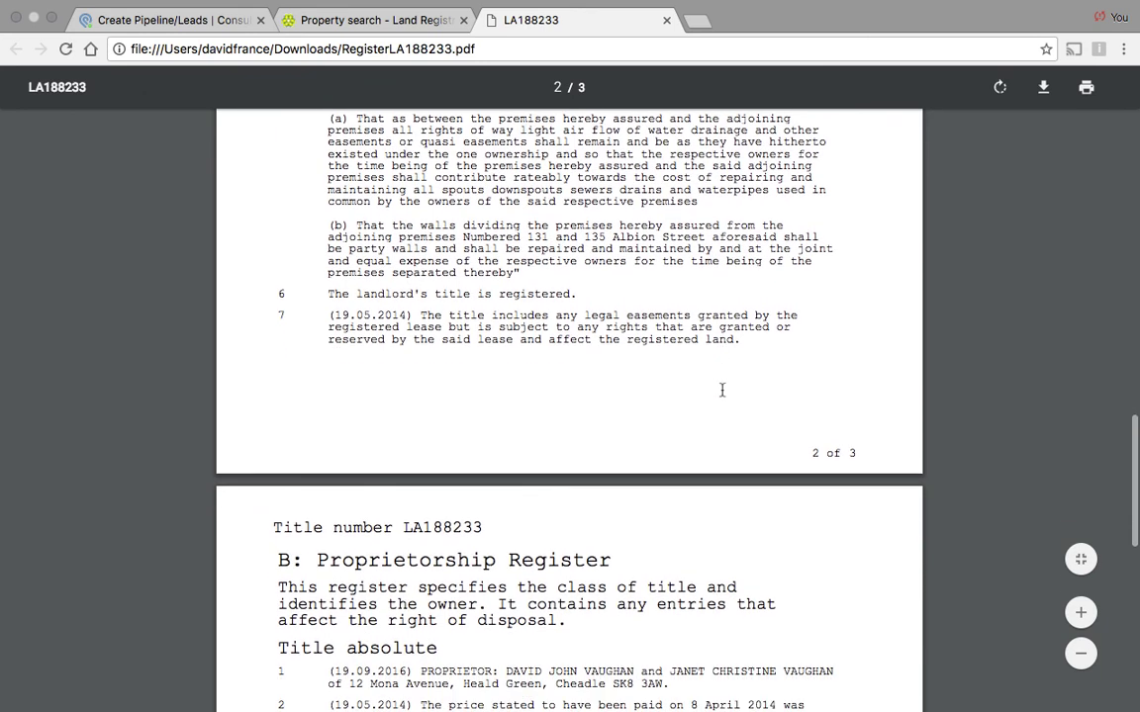
{"action": "scroll", "coordinate": [722, 390], "scroll_direction": "down", "scroll_amount": 2}
{"action": "scroll", "coordinate": [722, 390], "scroll_direction": "down", "scroll_amount": 2}
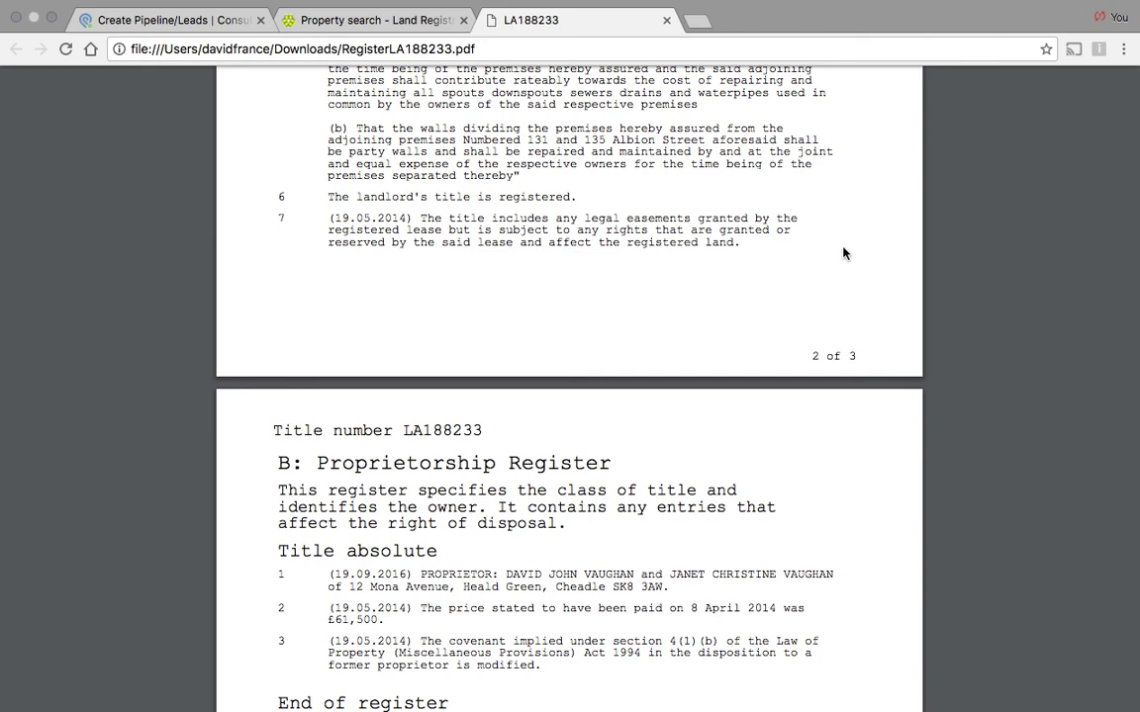
Step: Scroll between pages 2 and 3 rechecking proprietors and price, ending at the A: Property Register
{"action": "scroll", "coordinate": [747, 356], "scroll_direction": "down", "scroll_amount": 2}
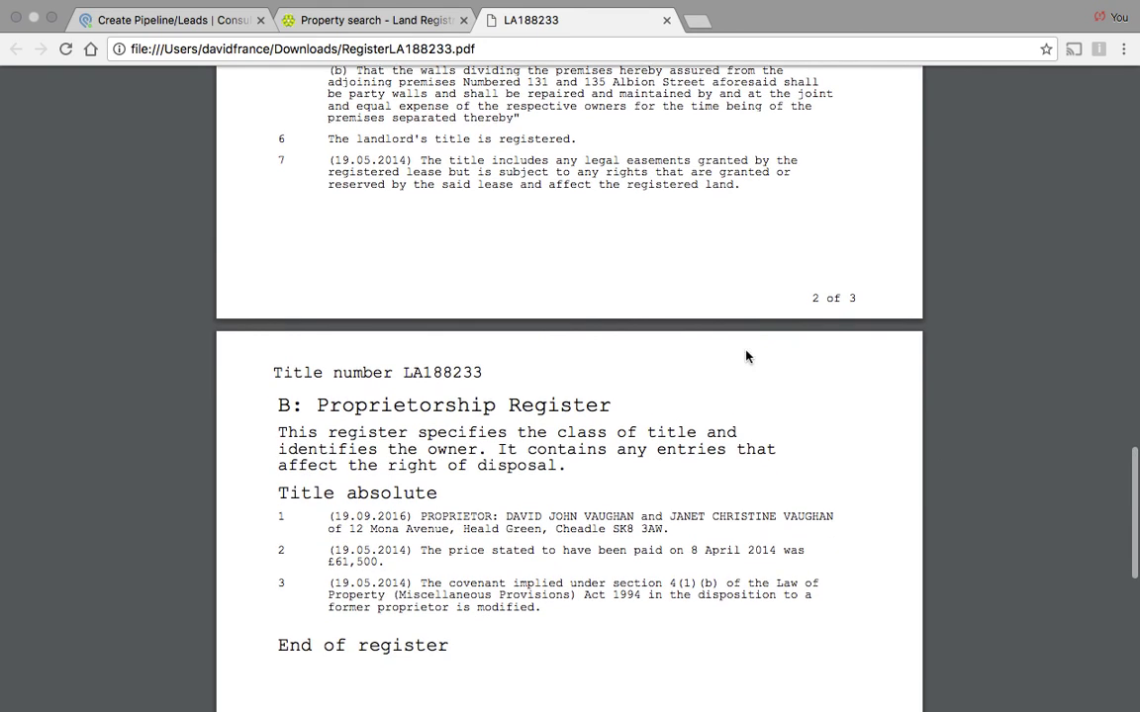
{"action": "scroll", "coordinate": [746, 356], "scroll_direction": "down", "scroll_amount": 3}
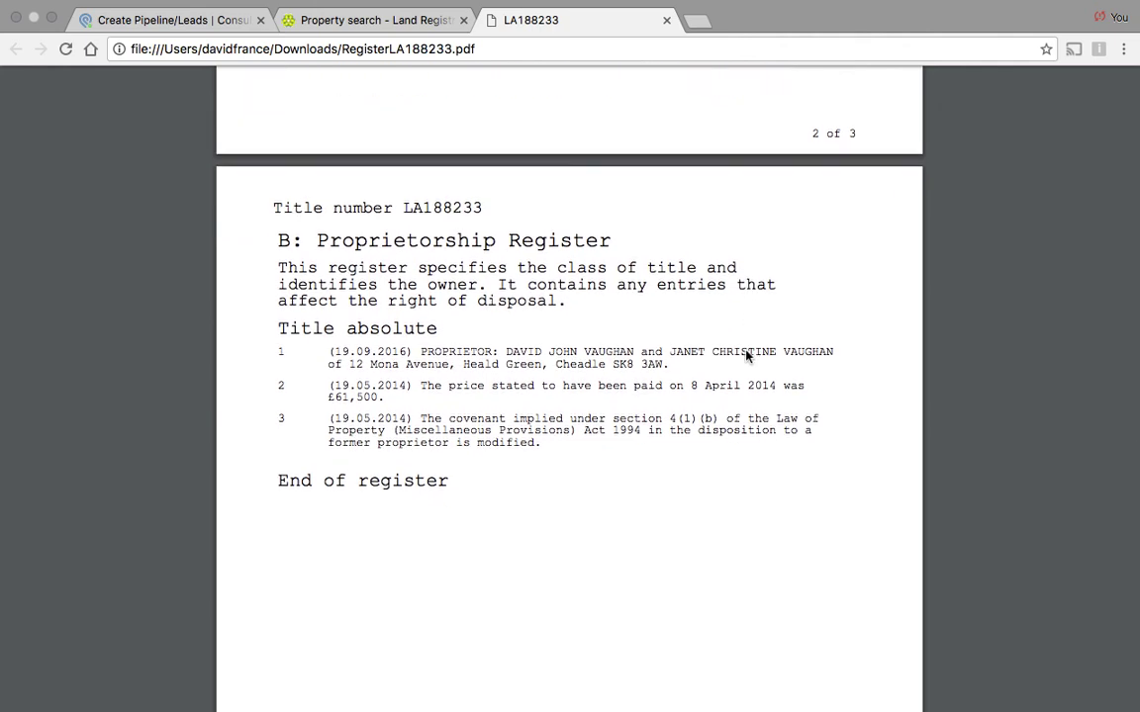
{"action": "scroll", "coordinate": [747, 356], "scroll_direction": "down", "scroll_amount": 1}
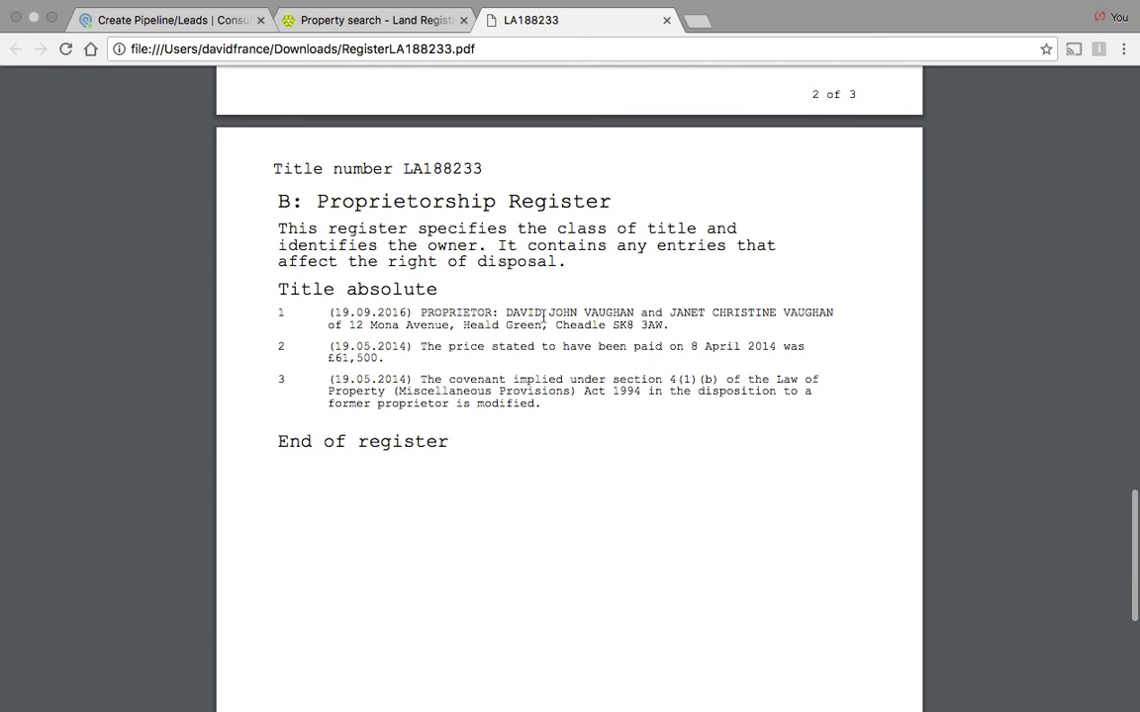
{"action": "scroll", "coordinate": [534, 317], "scroll_direction": "down", "scroll_amount": 1}
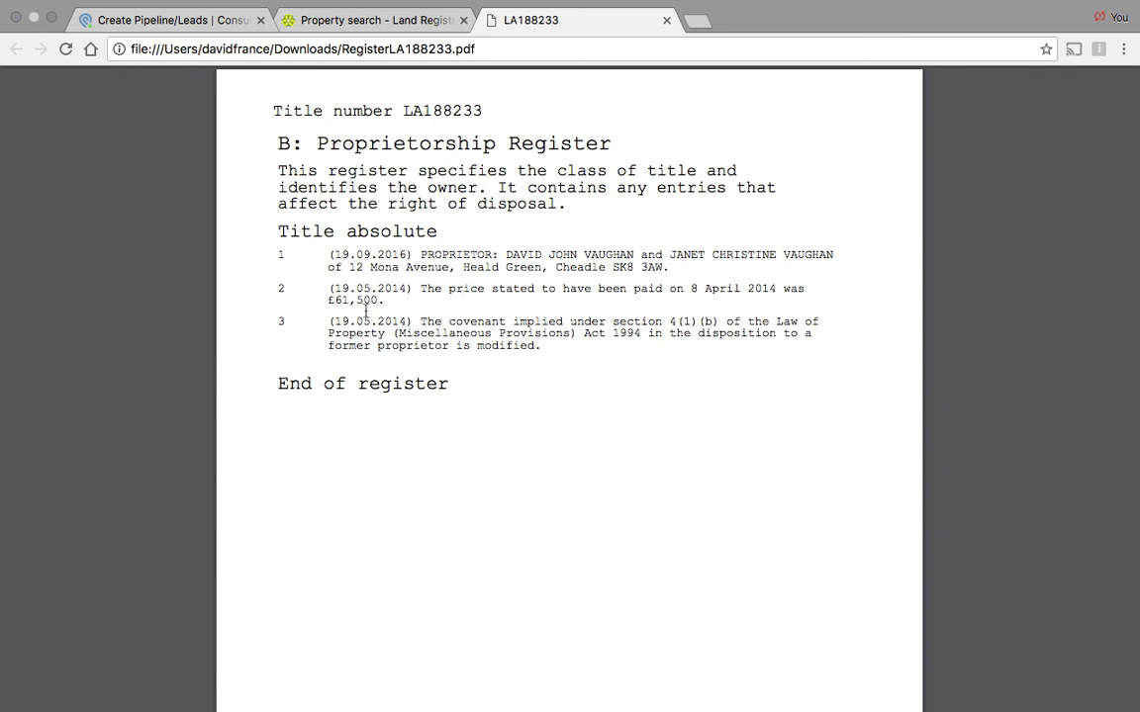
{"action": "scroll", "coordinate": [554, 285], "scroll_direction": "down", "scroll_amount": 5}
{"action": "scroll", "coordinate": [554, 284], "scroll_direction": "up", "scroll_amount": 3}
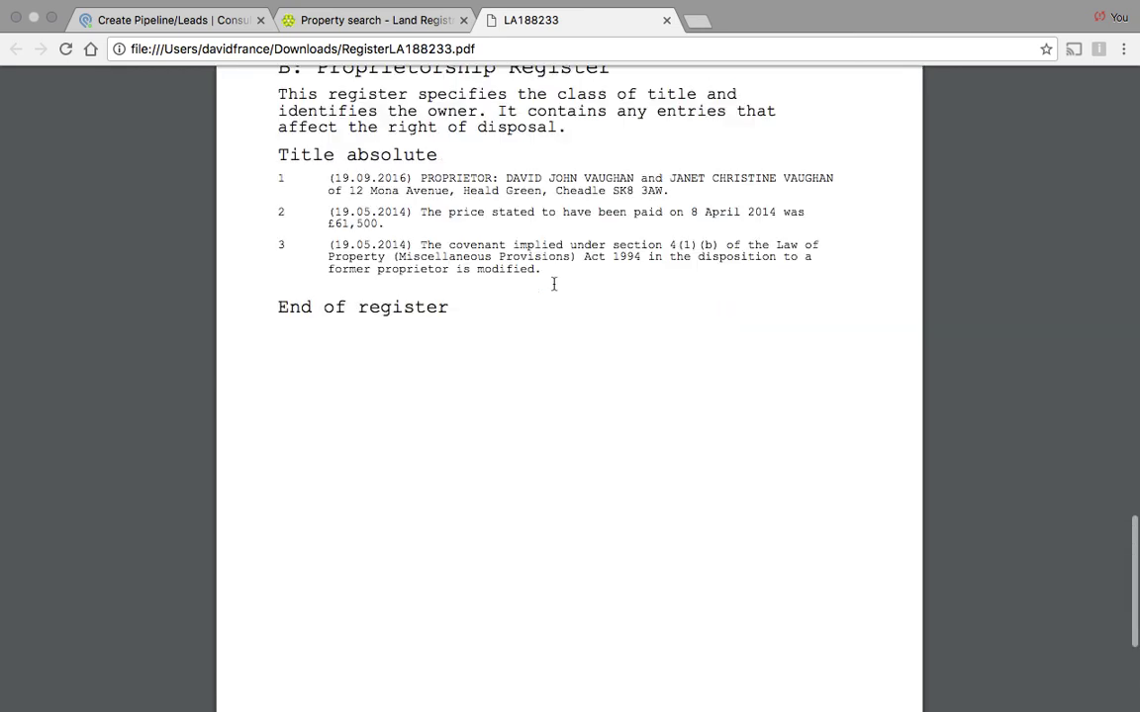
{"action": "scroll", "coordinate": [554, 284], "scroll_direction": "up", "scroll_amount": 10}
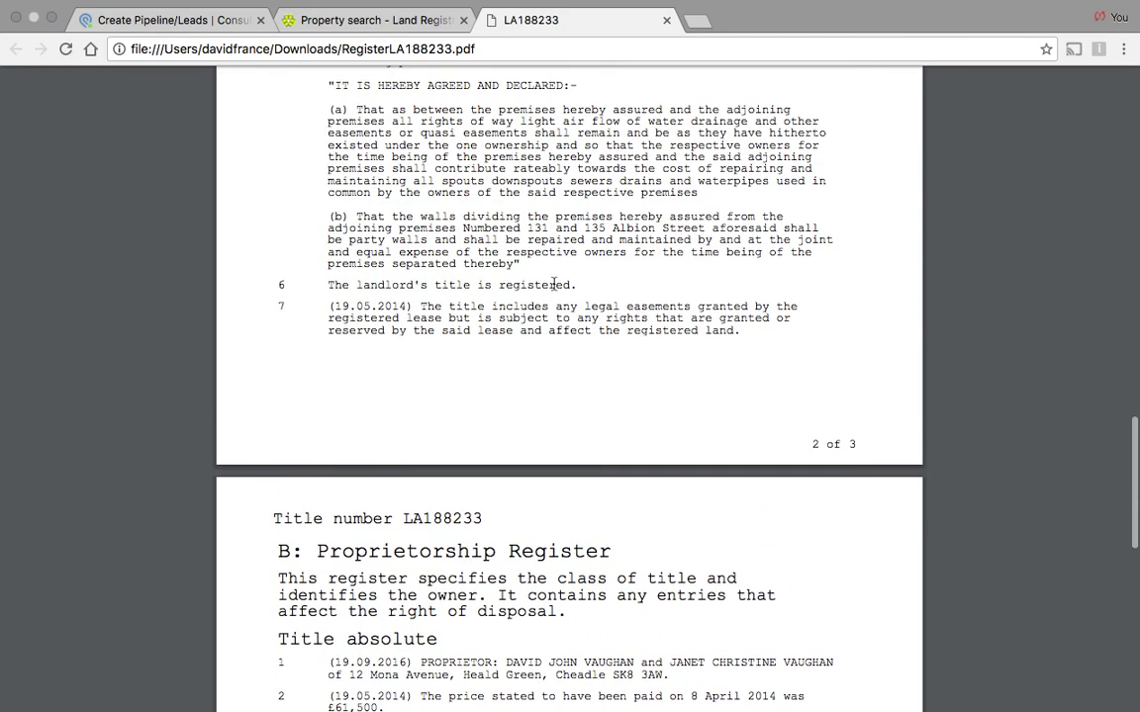
{"action": "scroll", "coordinate": [554, 284], "scroll_direction": "down", "scroll_amount": 4}
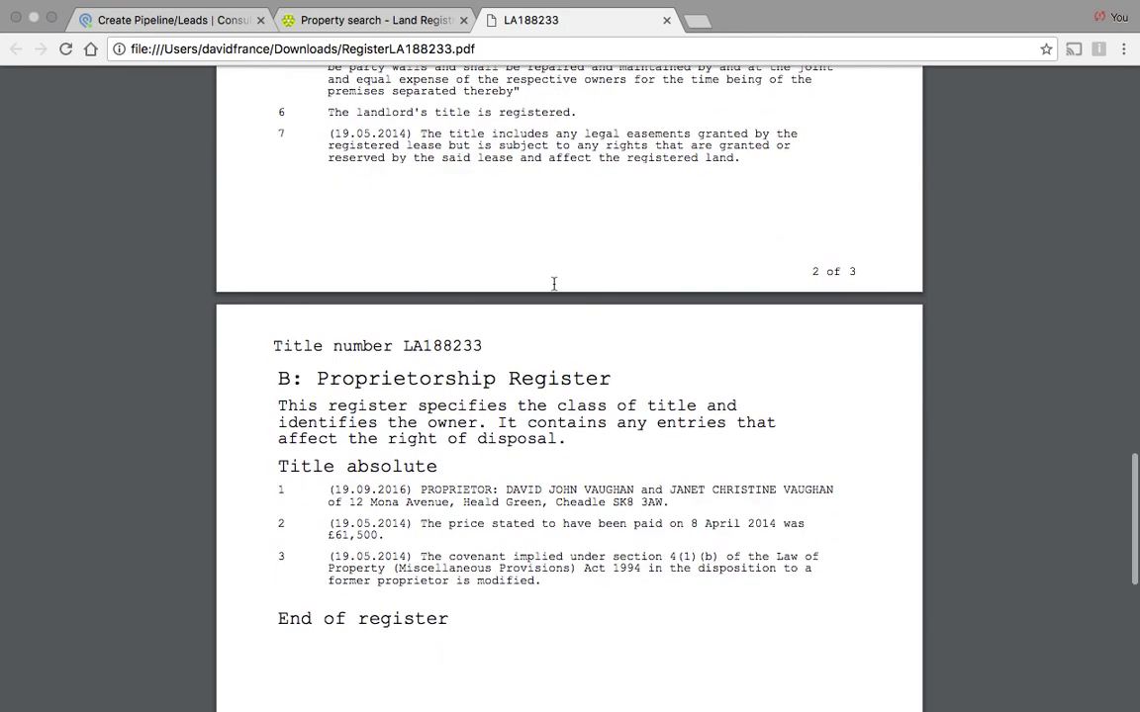
{"action": "scroll", "coordinate": [554, 284], "scroll_direction": "up", "scroll_amount": 12}
{"action": "scroll", "coordinate": [553, 284], "scroll_direction": "down", "scroll_amount": 1}
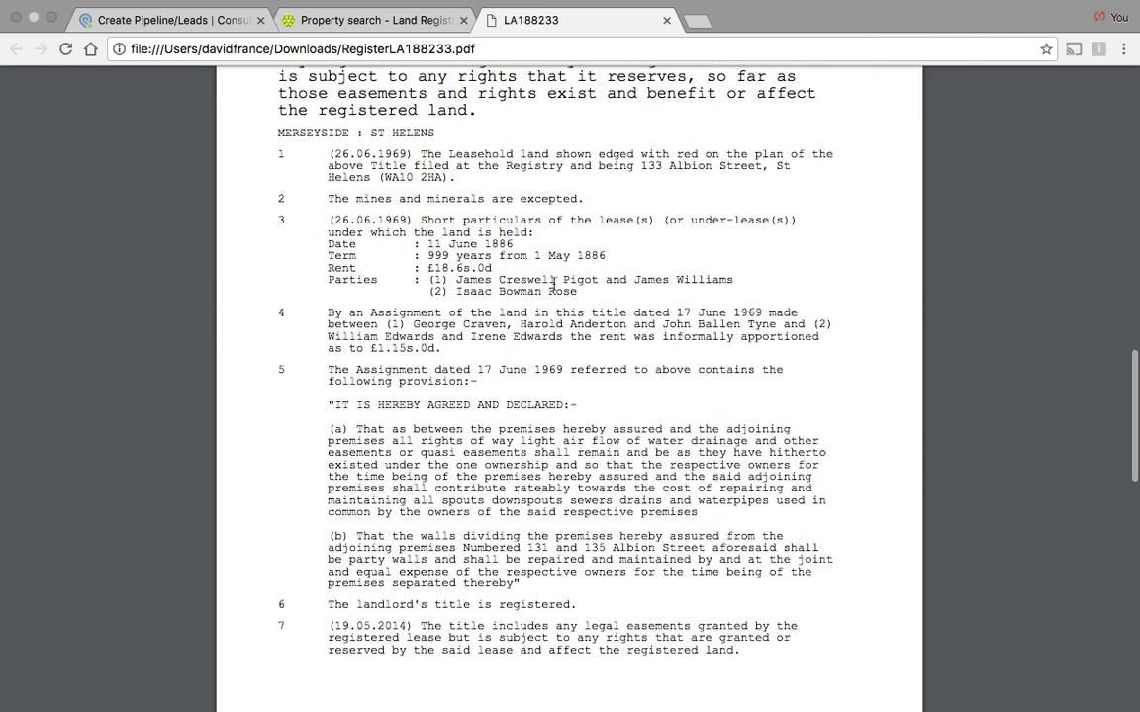
{"action": "scroll", "coordinate": [554, 284], "scroll_direction": "down", "scroll_amount": 14}
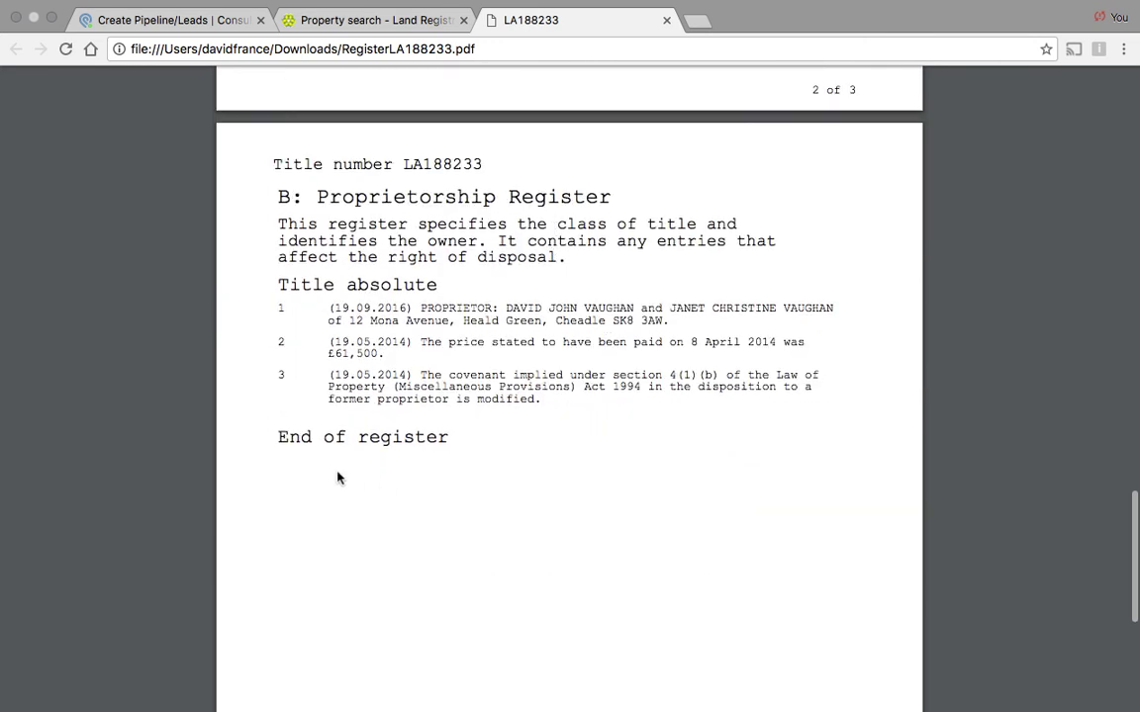
{"action": "scroll", "coordinate": [299, 490], "scroll_direction": "down", "scroll_amount": 2}
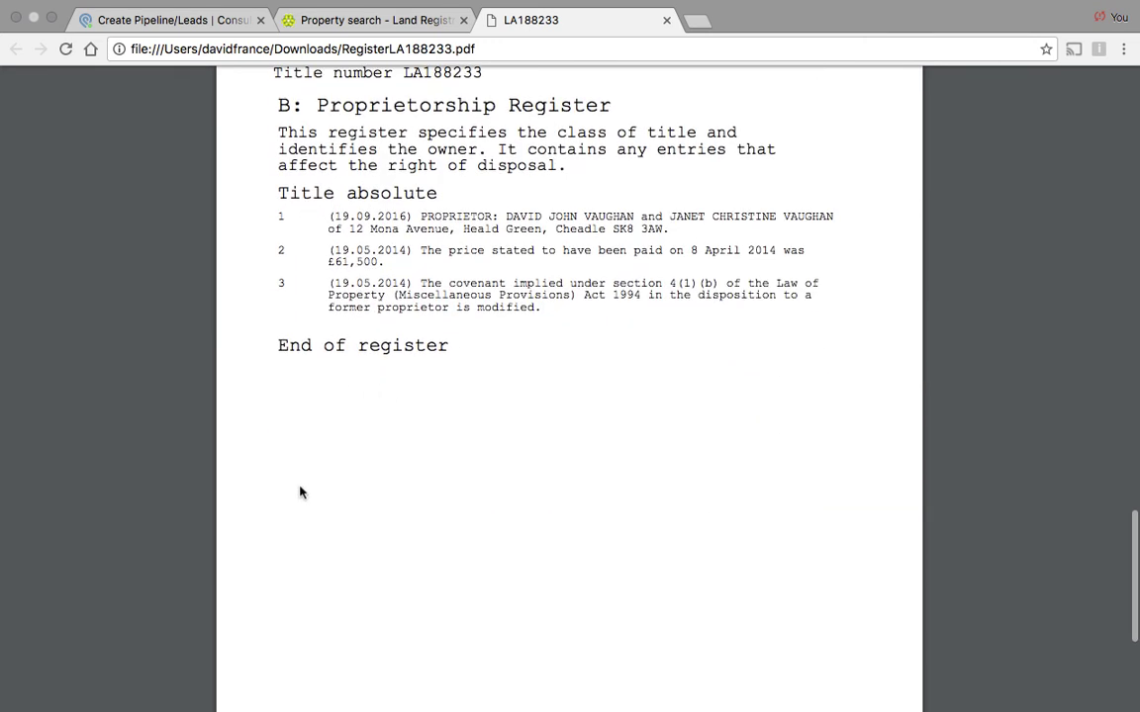
{"action": "scroll", "coordinate": [389, 458], "scroll_direction": "down", "scroll_amount": 1}
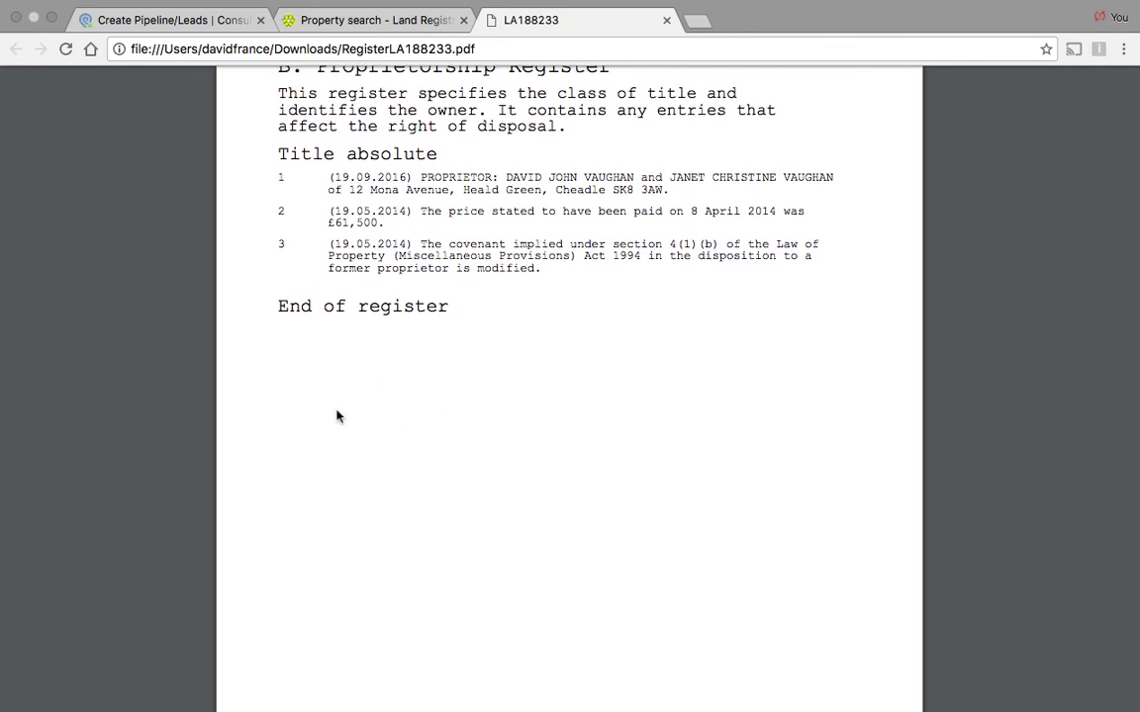
{"action": "scroll", "coordinate": [335, 415], "scroll_direction": "up", "scroll_amount": 1}
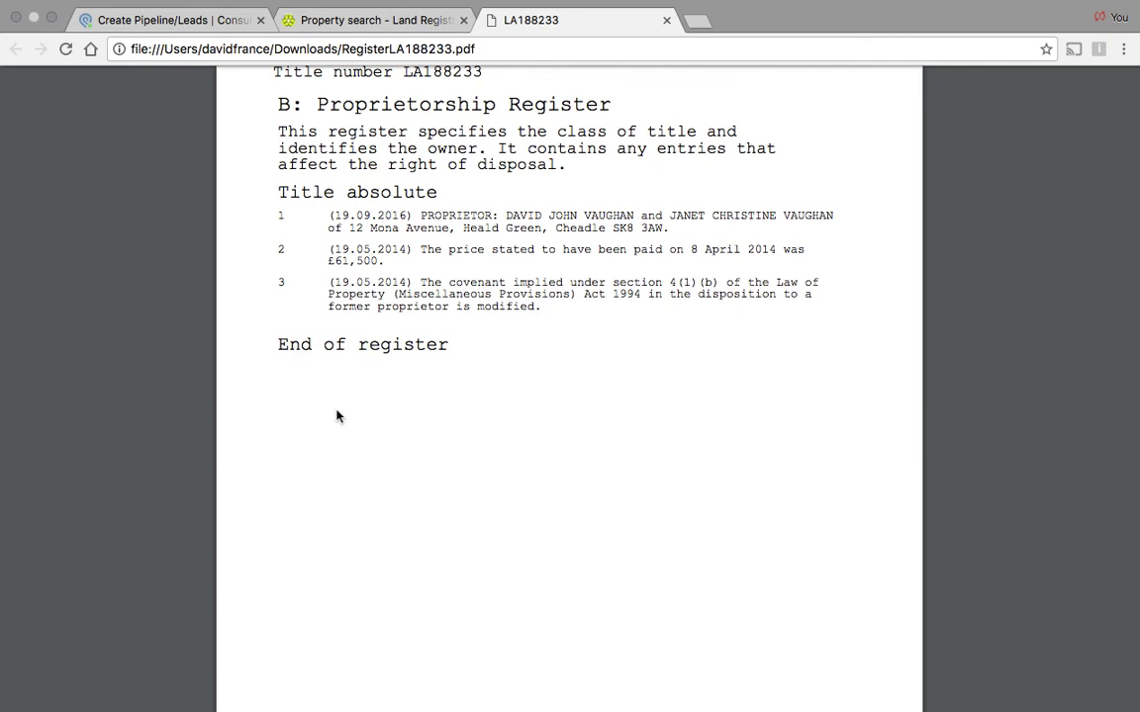
{"action": "scroll", "coordinate": [336, 414], "scroll_direction": "up", "scroll_amount": 15}
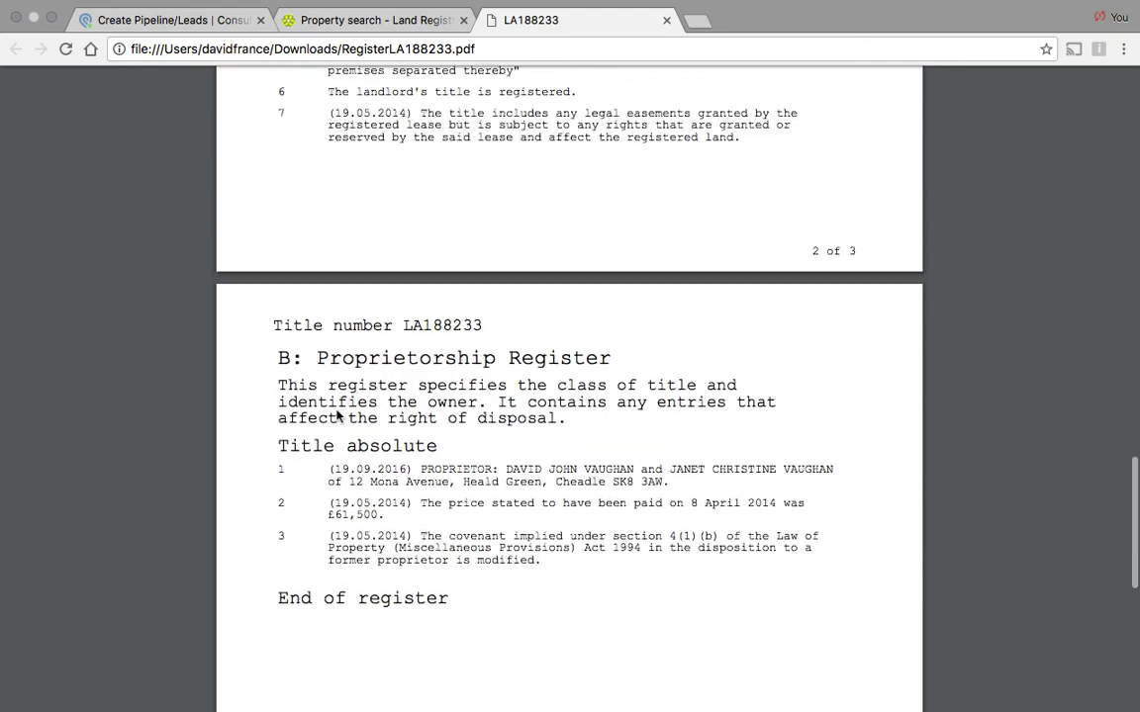
{"action": "scroll", "coordinate": [336, 415], "scroll_direction": "up", "scroll_amount": 7}
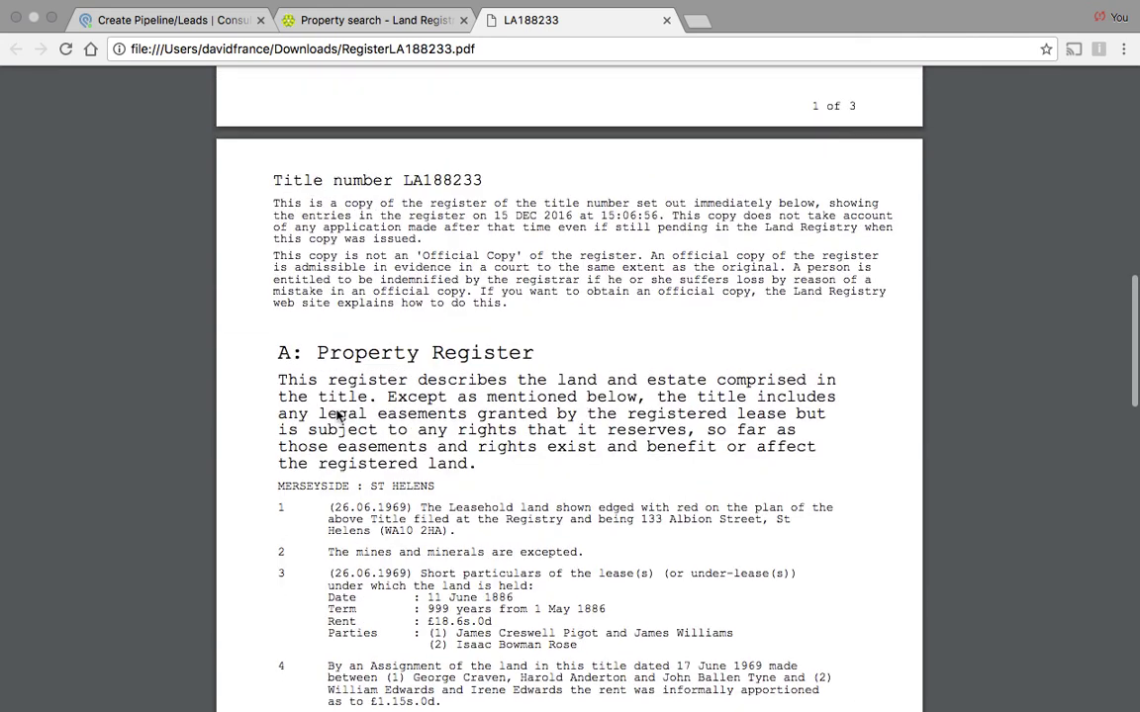
{"action": "scroll", "coordinate": [335, 414], "scroll_direction": "down", "scroll_amount": 20}
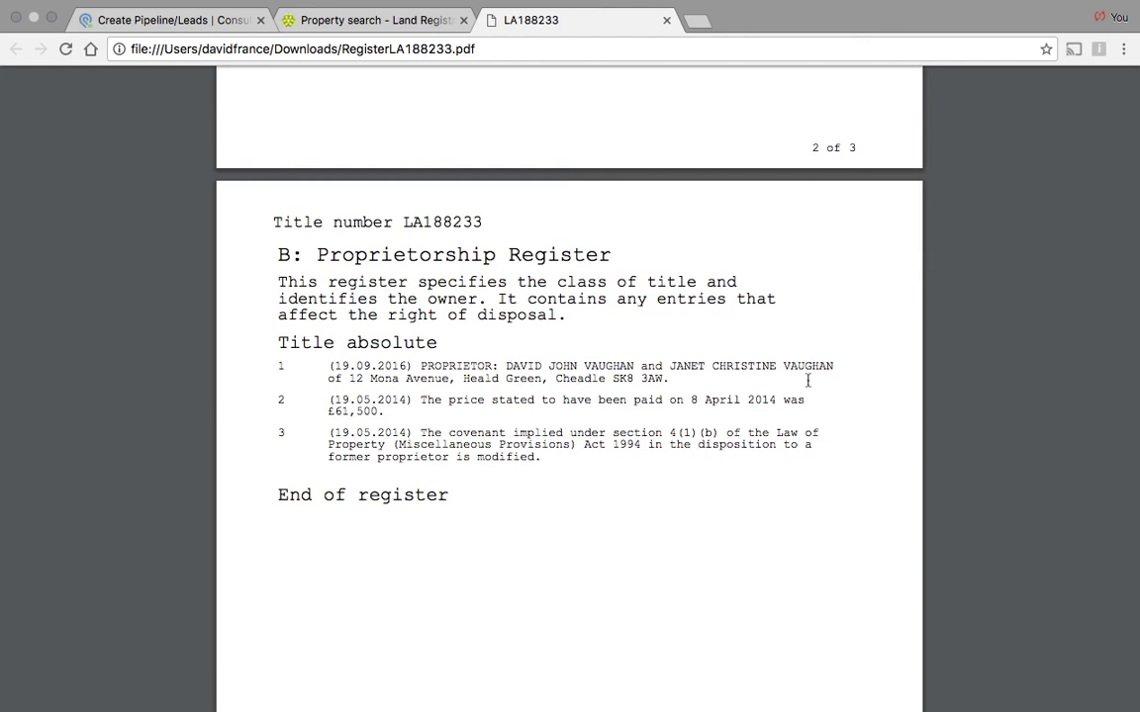
{"action": "scroll", "coordinate": [539, 549], "scroll_direction": "down", "scroll_amount": 3}
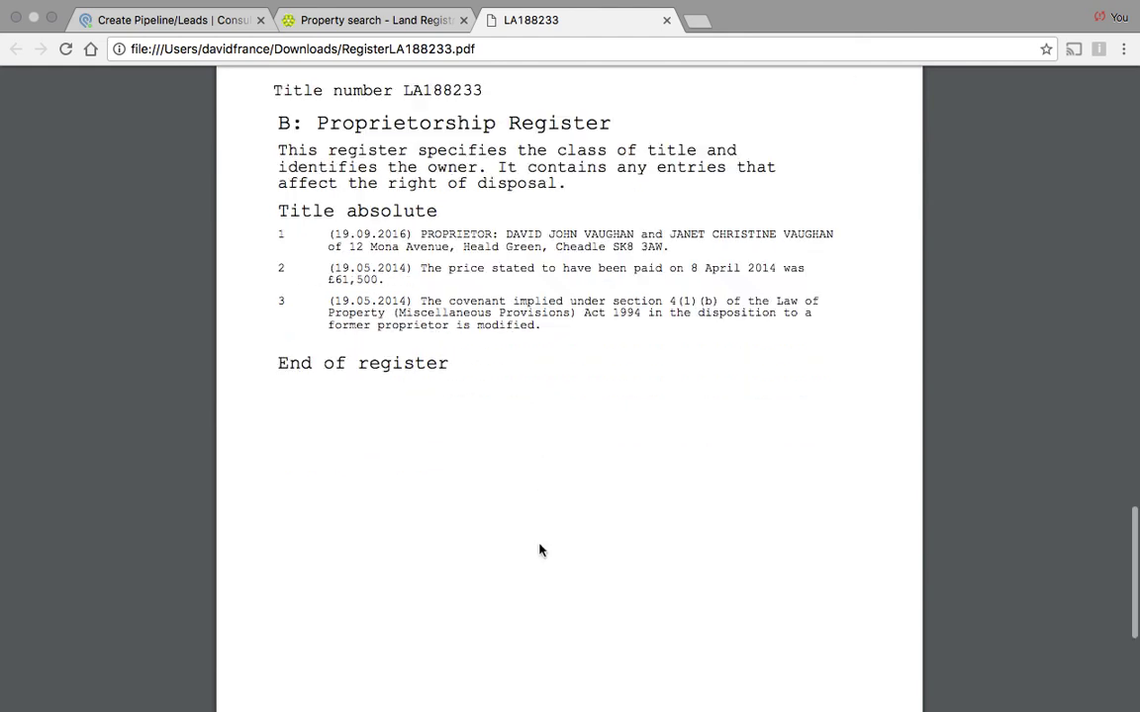
{"action": "scroll", "coordinate": [326, 430], "scroll_direction": "down", "scroll_amount": 1}
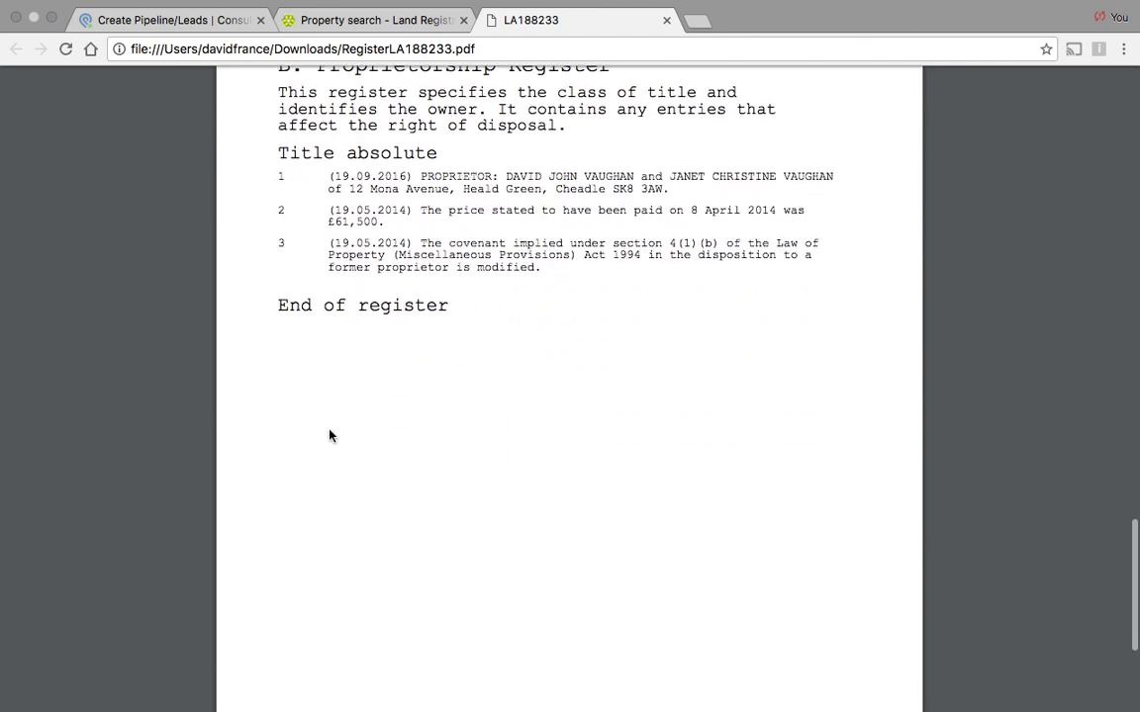
{"action": "scroll", "coordinate": [418, 521], "scroll_direction": "up", "scroll_amount": 10}
{"action": "scroll", "coordinate": [419, 522], "scroll_direction": "up", "scroll_amount": 20}
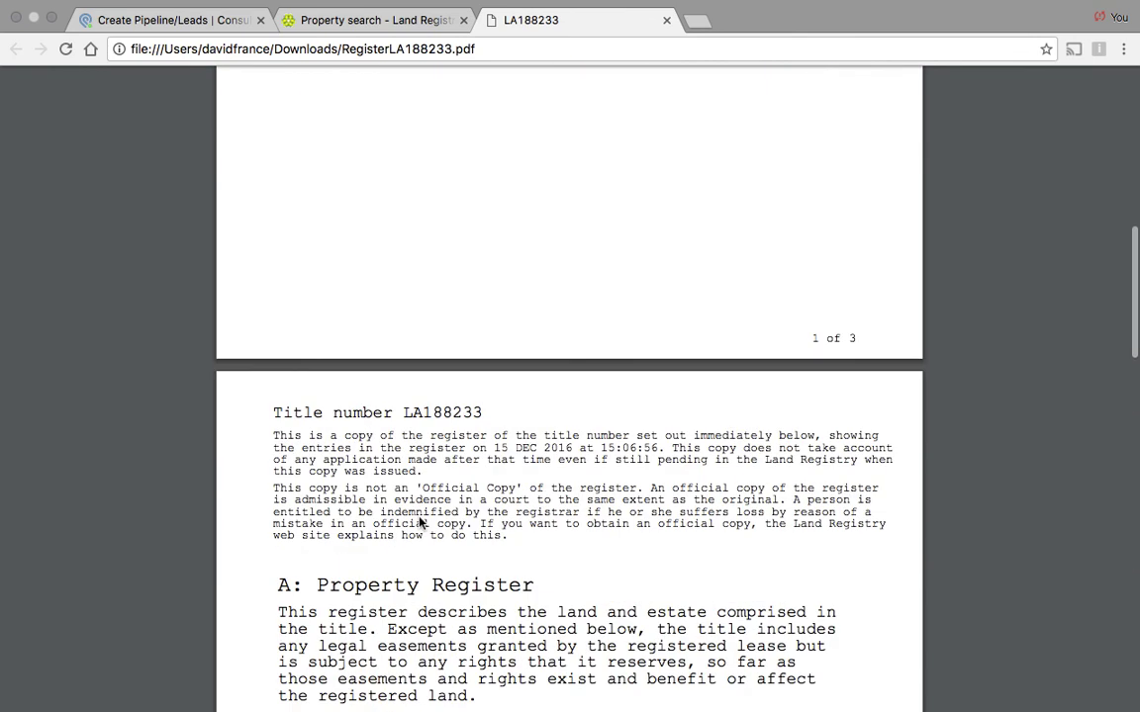
Step: Scroll the PDF to page 1's Register Extract table showing the address, £61,500 price and no lender
{"action": "scroll", "coordinate": [418, 521], "scroll_direction": "down", "scroll_amount": 1}
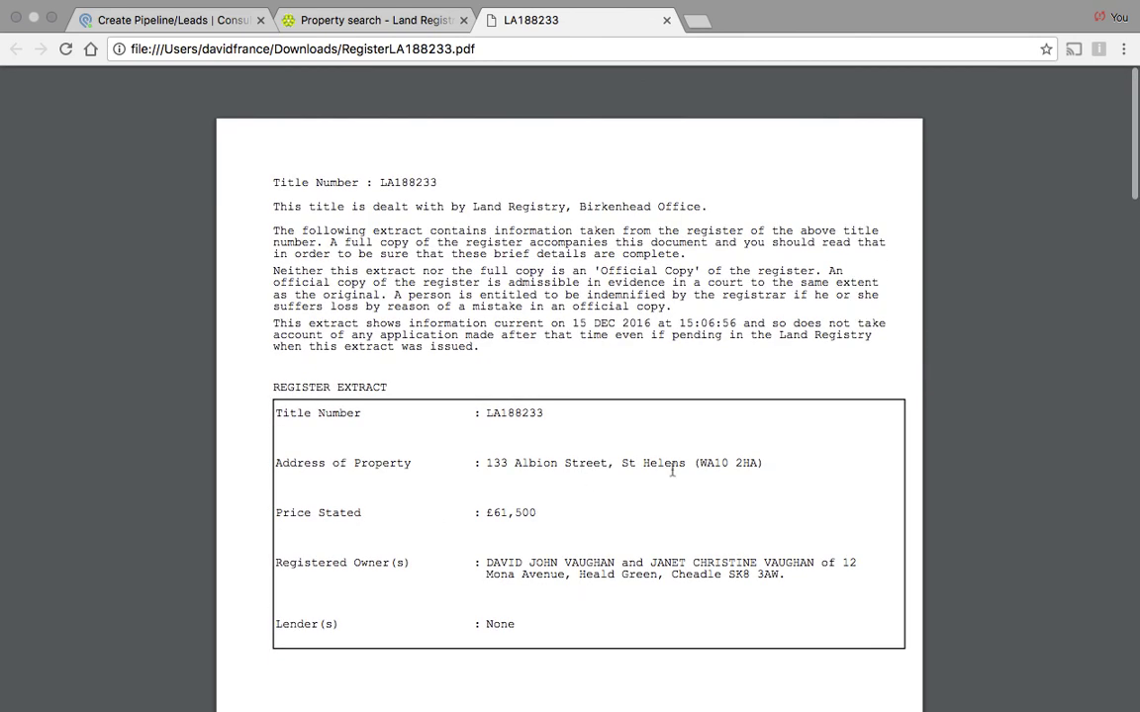